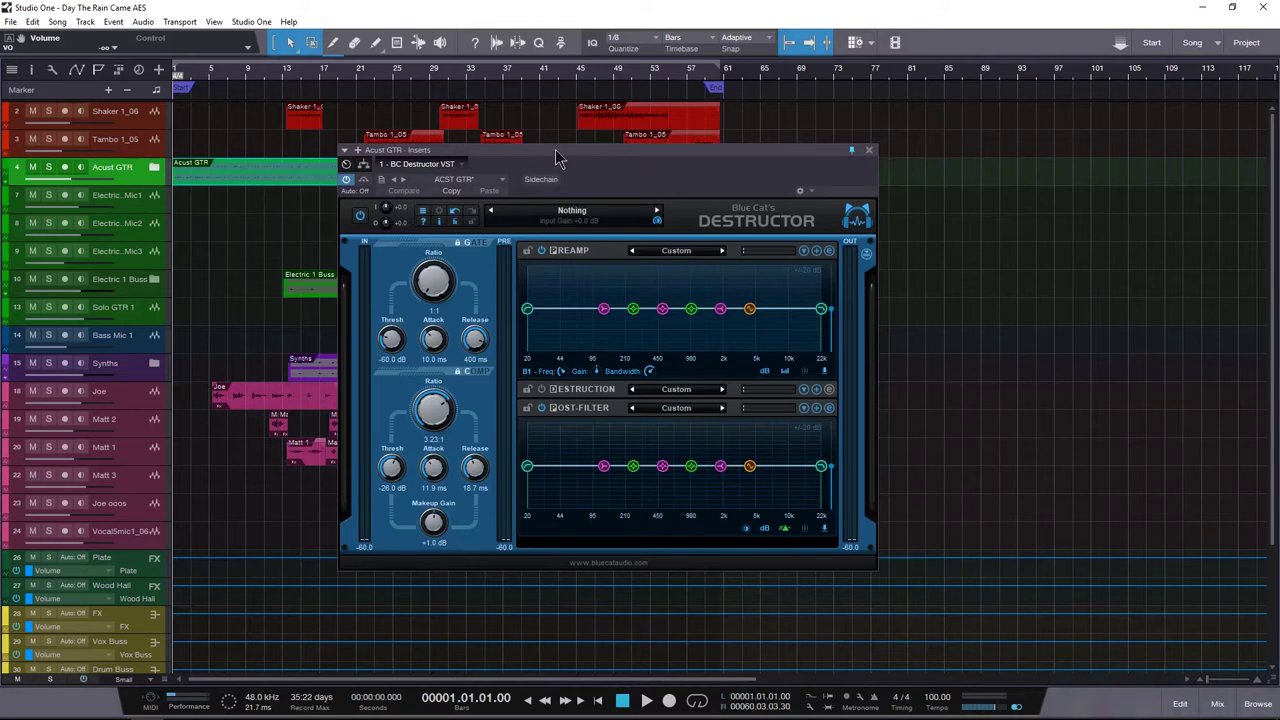
# Nudge the Destructor window on the Acust GTR insert slightly up and to the right
pyautogui.moveTo(557, 158); pyautogui.dragTo(572, 146)
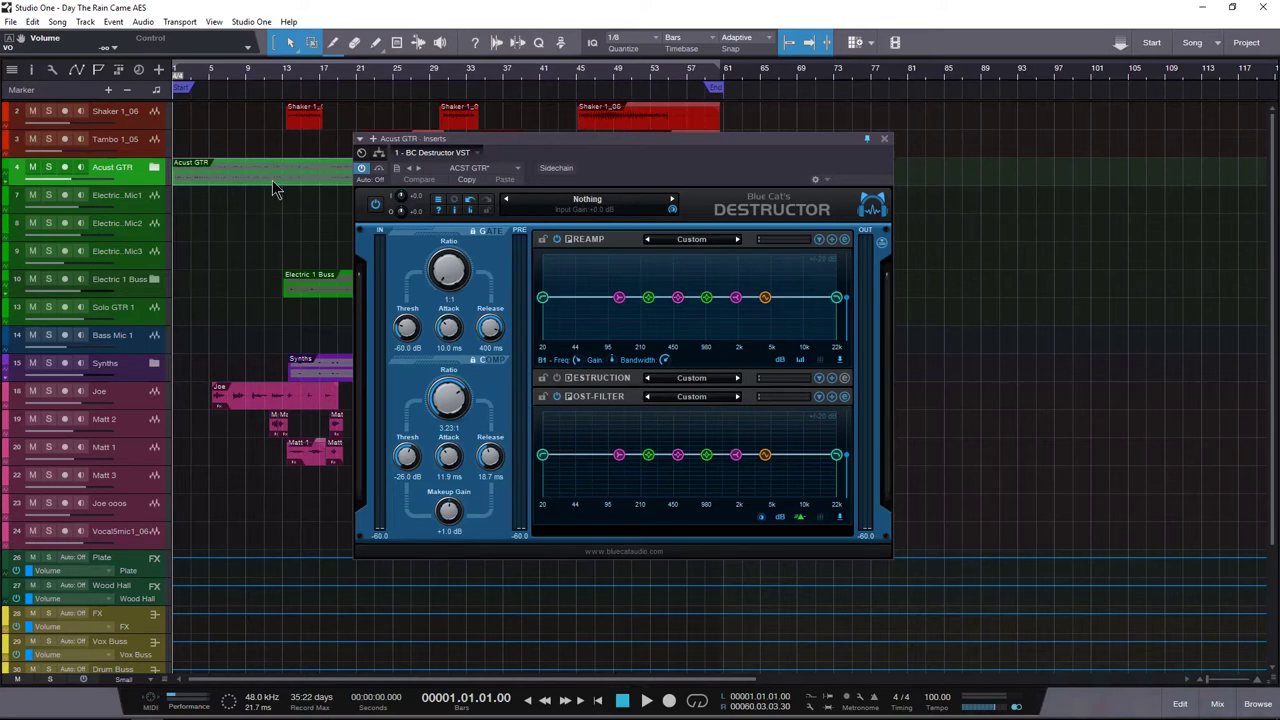
# Play the song to hear the acoustic guitar through Destructor's default settings
pyautogui.press('space')
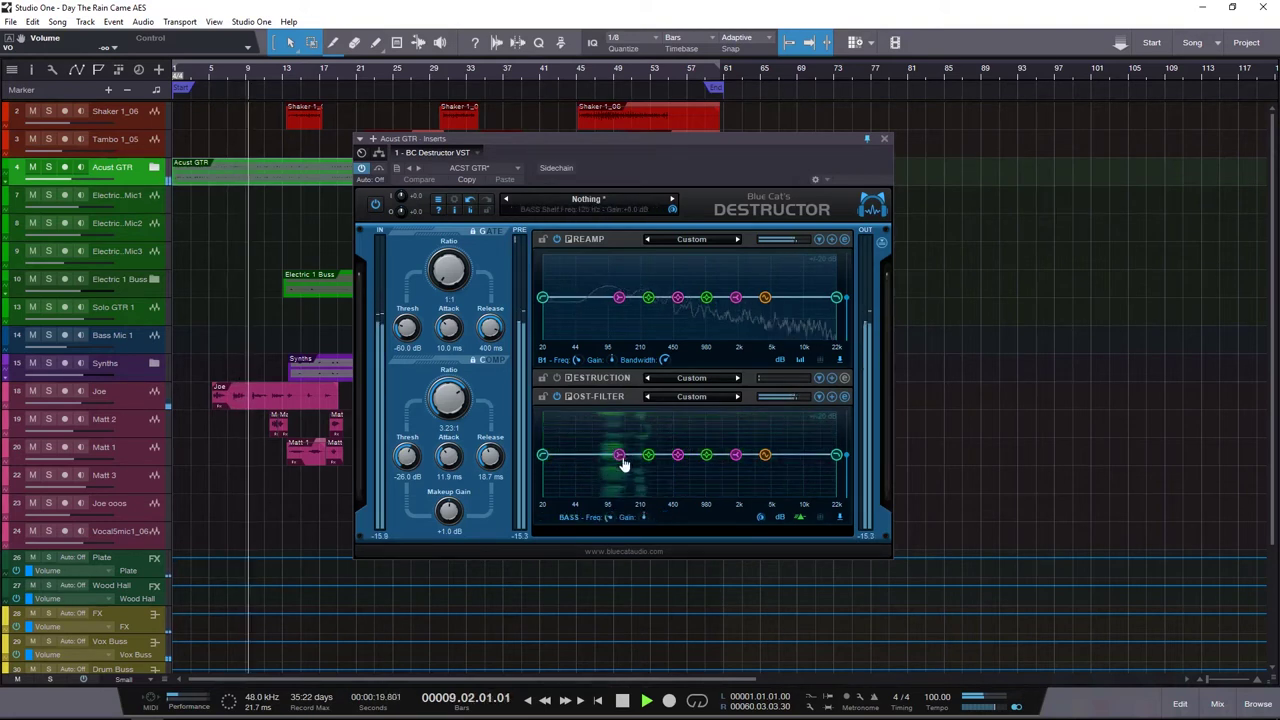
# Stop playback and load Destructor's Bright Character 01 factory preset
pyautogui.press('space')
pyautogui.click(586, 203)
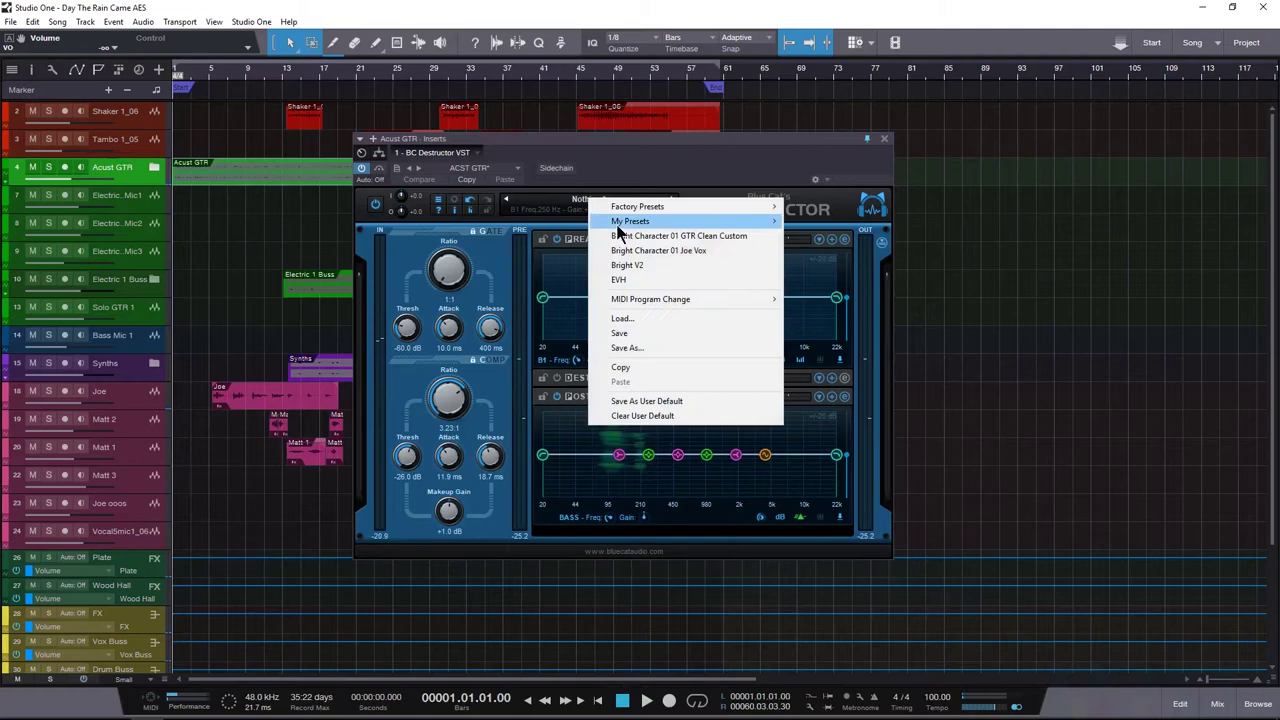
pyautogui.moveTo(638, 208)
pyautogui.moveTo(856, 437)
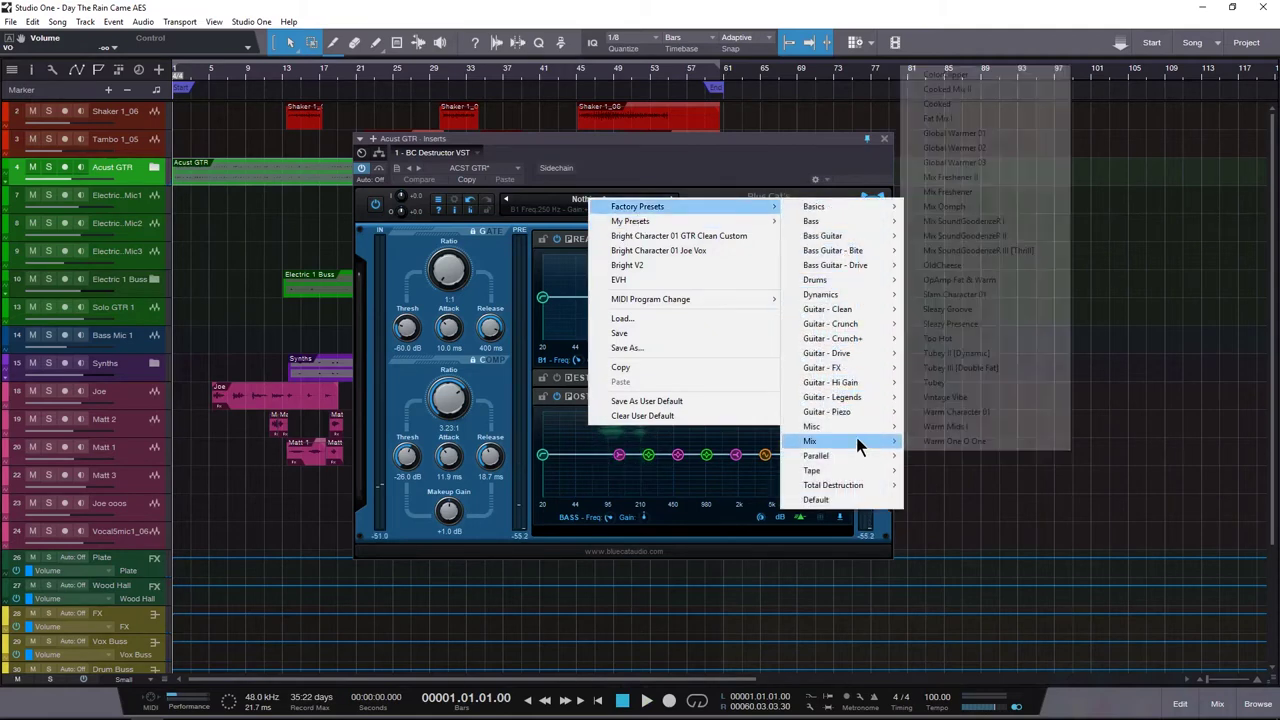
pyautogui.click(960, 432)
# While playing, set the compressor to 3.33:1 ratio, 16.1 ms attack and about 83 ms release
pyautogui.press('space')
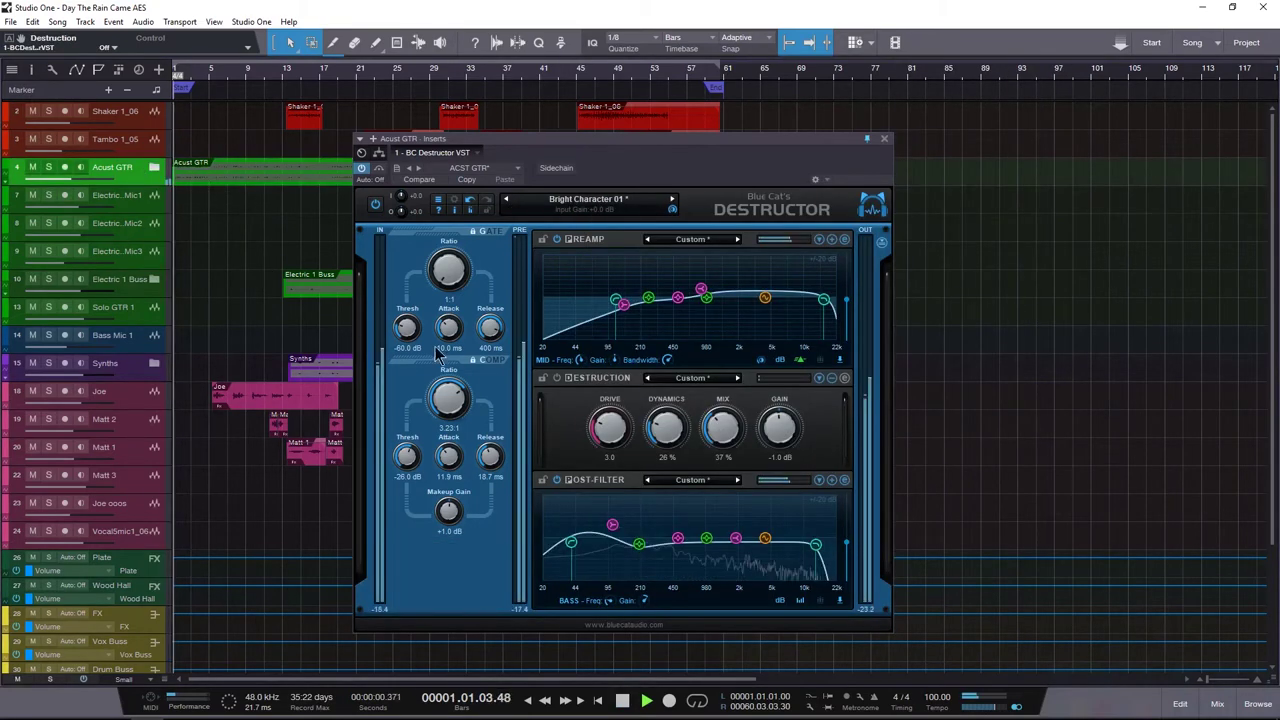
pyautogui.moveTo(448, 396); pyautogui.dragTo(447, 400)
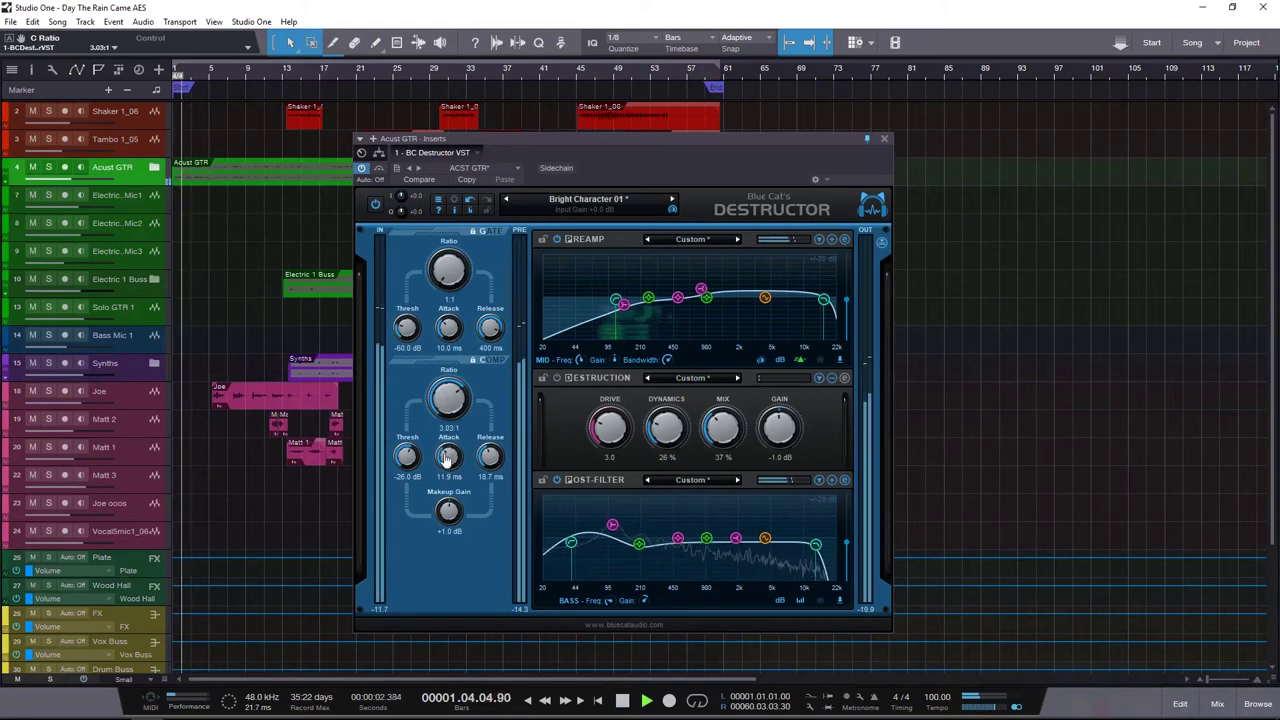
pyautogui.moveTo(446, 459); pyautogui.dragTo(450, 456)
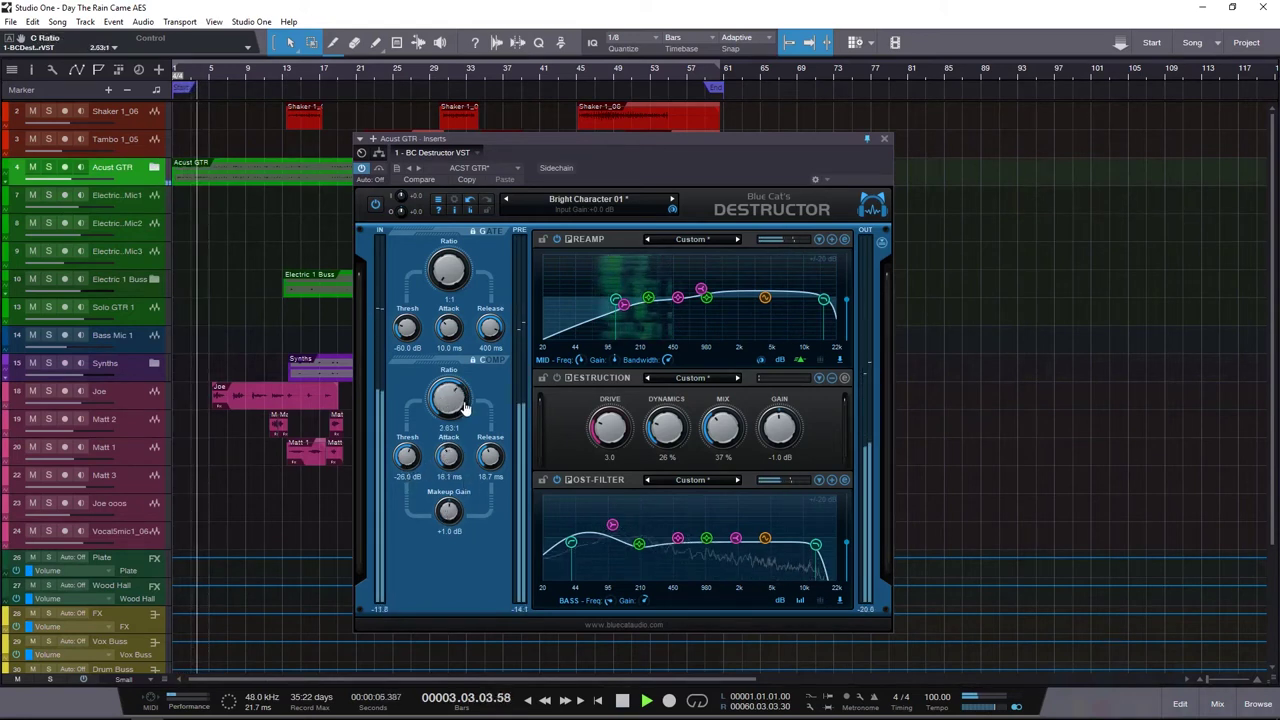
pyautogui.moveTo(463, 400); pyautogui.dragTo(463, 392)
pyautogui.moveTo(499, 458); pyautogui.dragTo(503, 445)
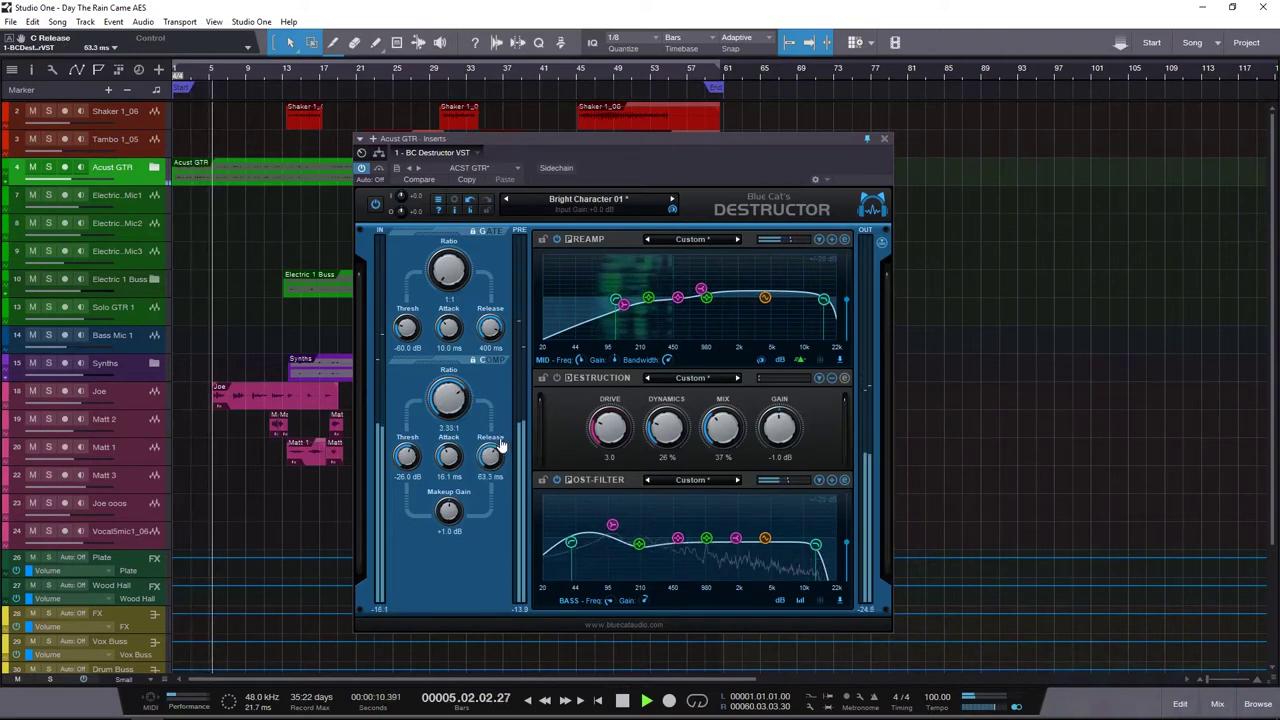
# Shorten compressor release to about 55 ms, solo Acust GTR, and raise makeup gain to +2.0 dB
pyautogui.click(449, 457)
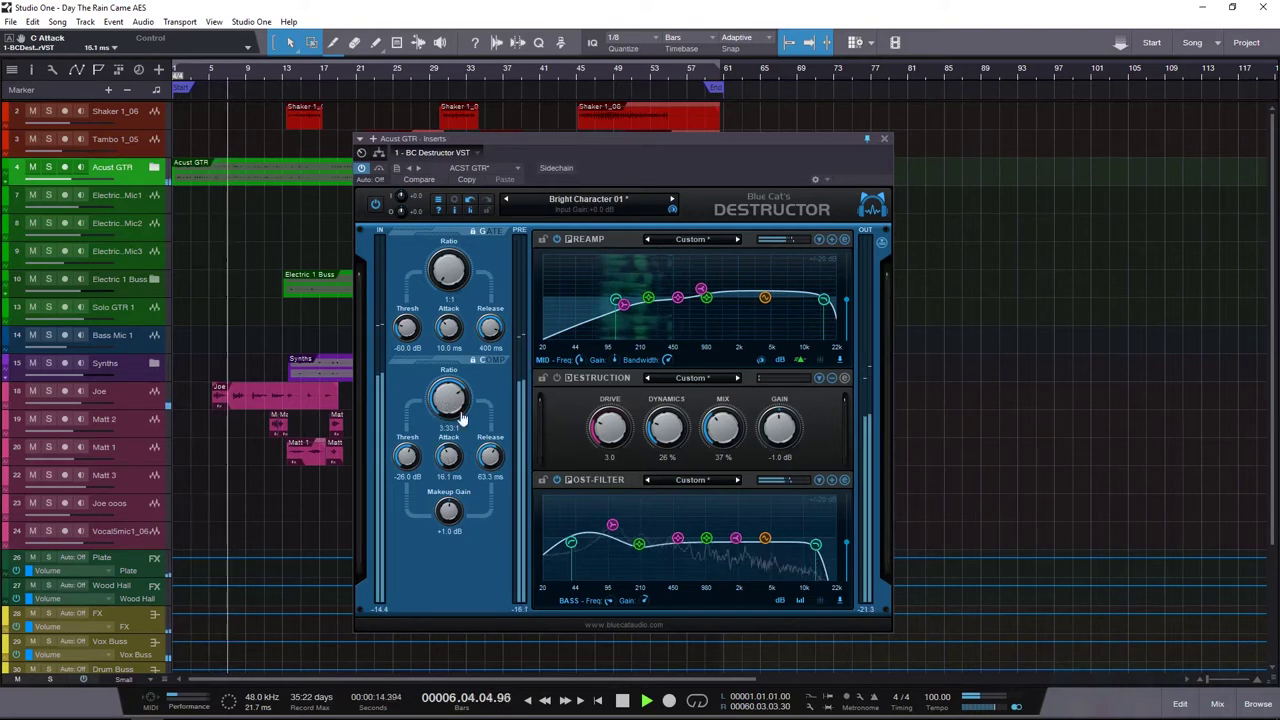
pyautogui.moveTo(494, 452); pyautogui.dragTo(449, 452)
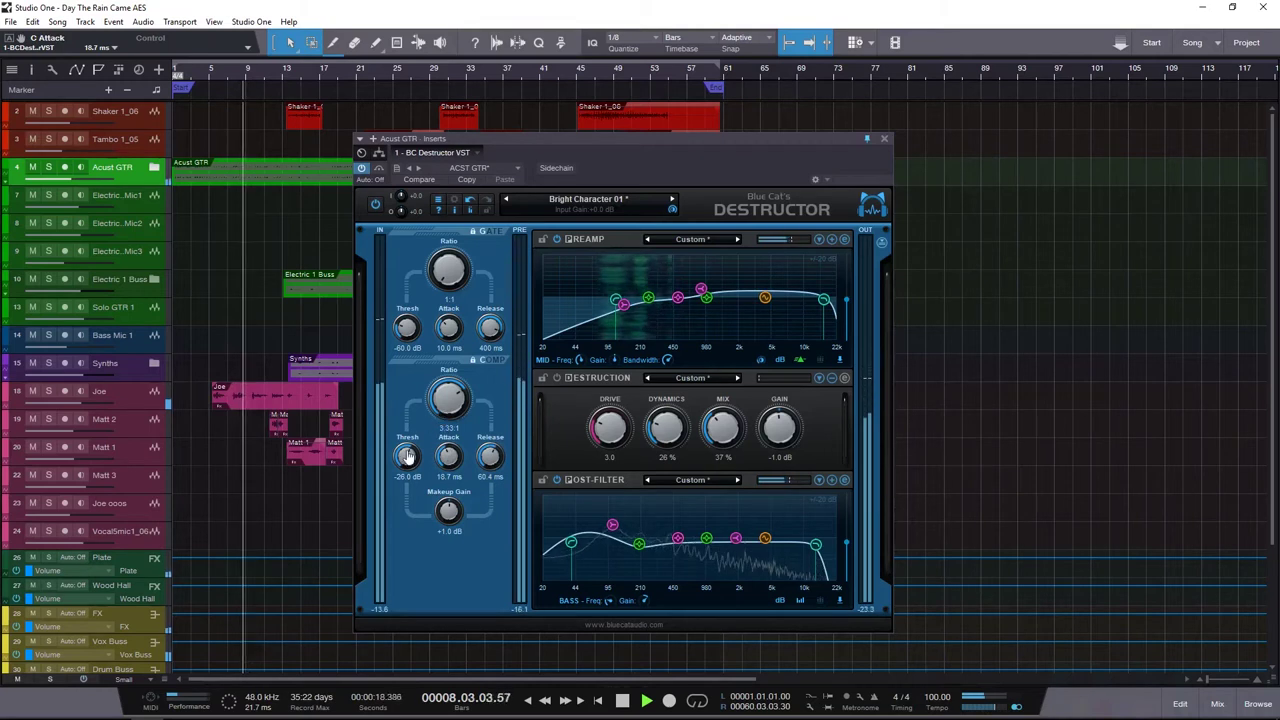
pyautogui.click(48, 167)
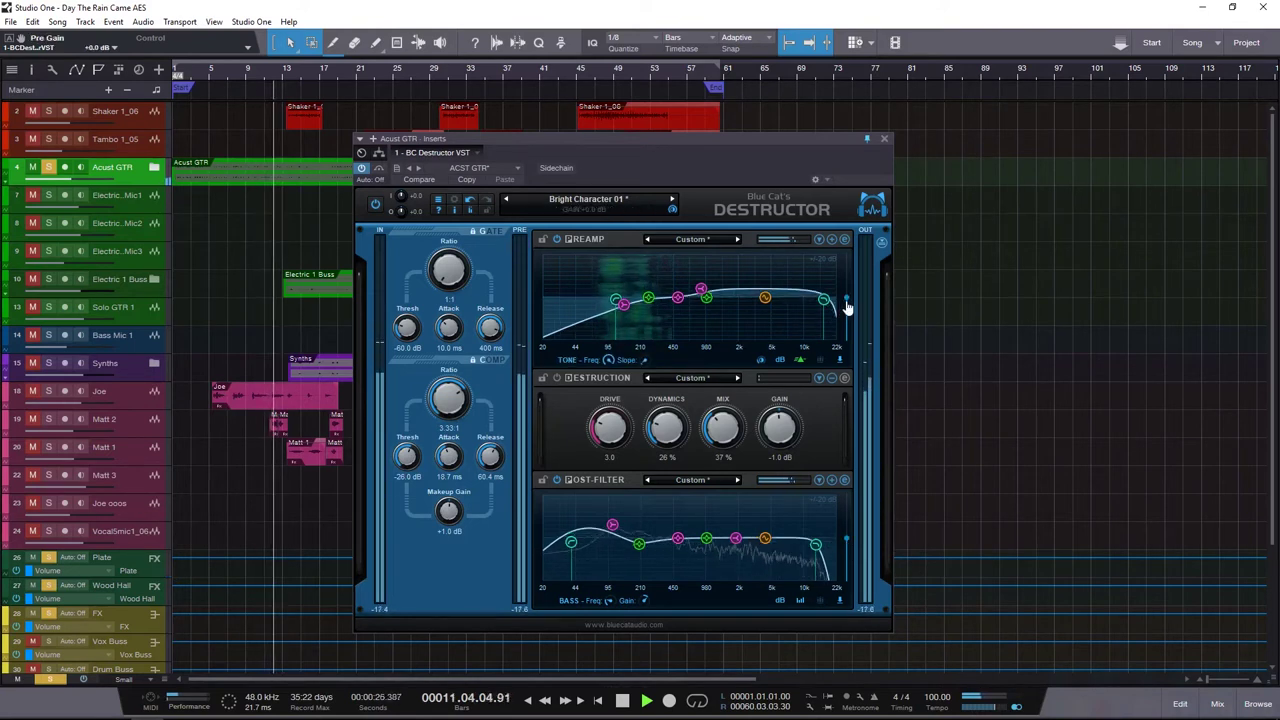
pyautogui.scroll(1, 449, 513)
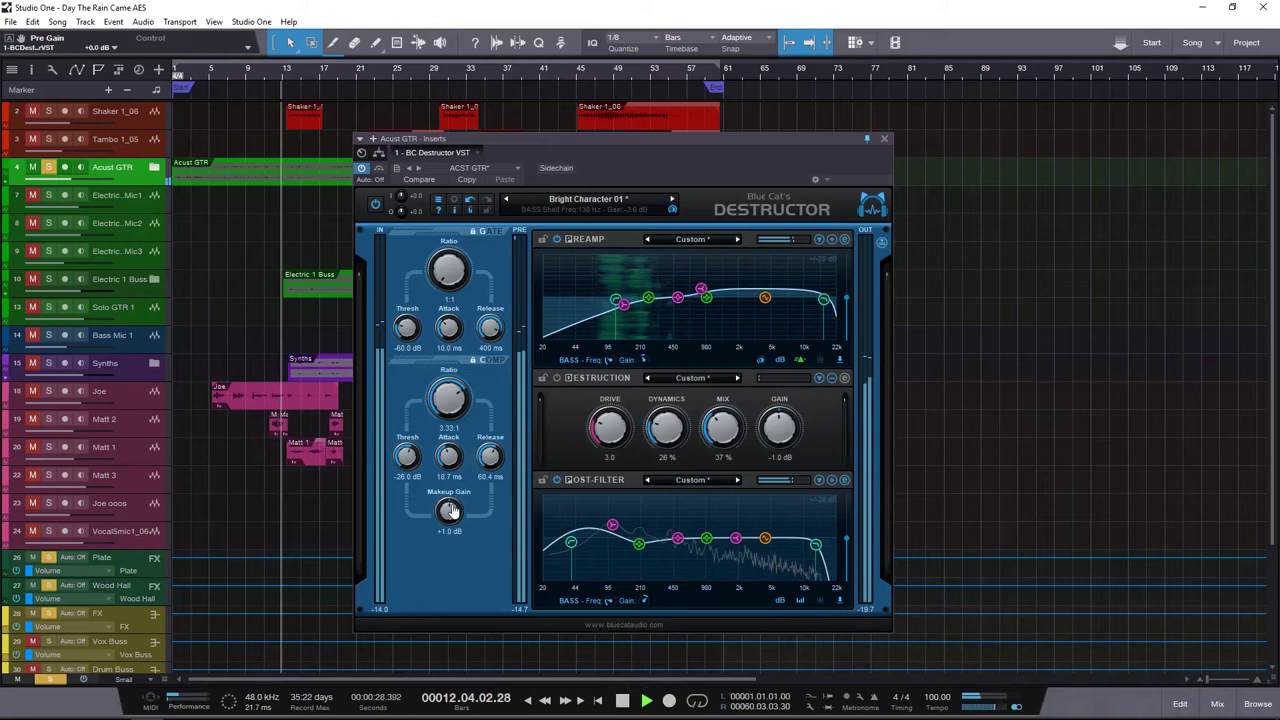
# Shape the Preamp EQ with a low-mid boost, MID +11.5 dB at 159 Hz, and a high shelf
pyautogui.press('space')
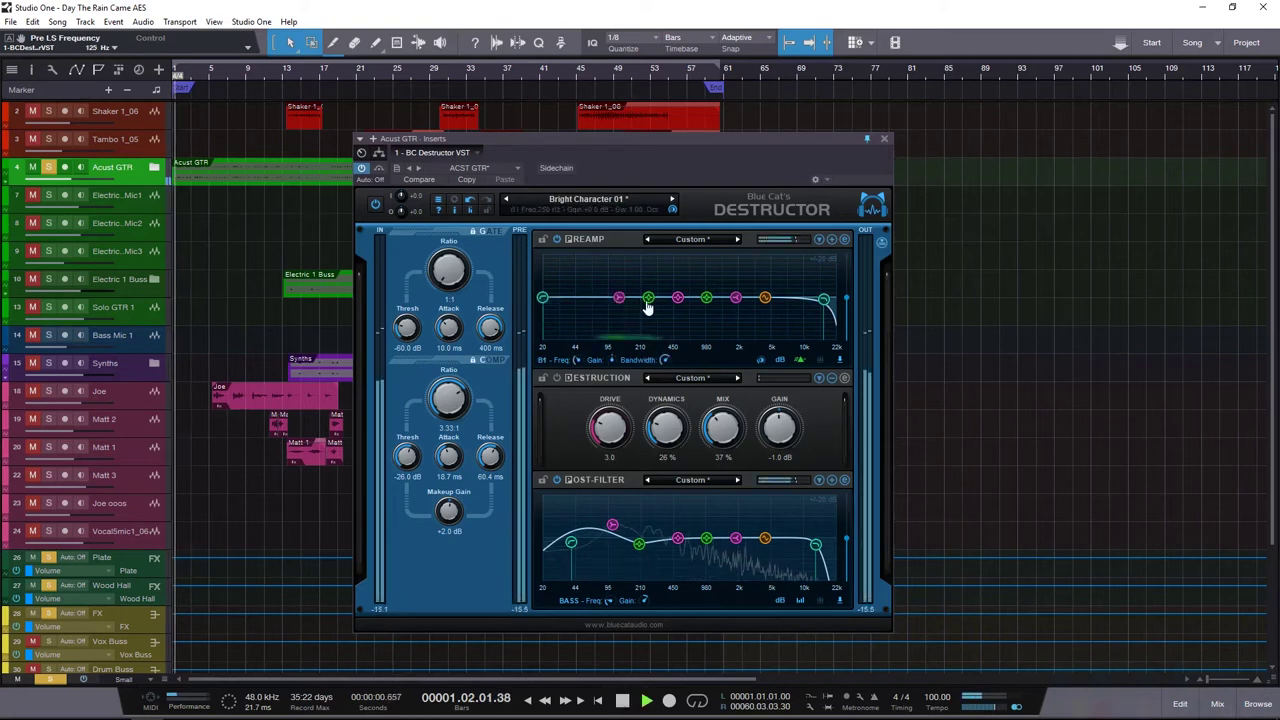
pyautogui.moveTo(648, 297); pyautogui.dragTo(616, 342)
pyautogui.scroll(2, 621, 328)
pyautogui.moveTo(678, 304); pyautogui.dragTo(646, 324)
pyautogui.moveTo(738, 304); pyautogui.dragTo(606, 313)
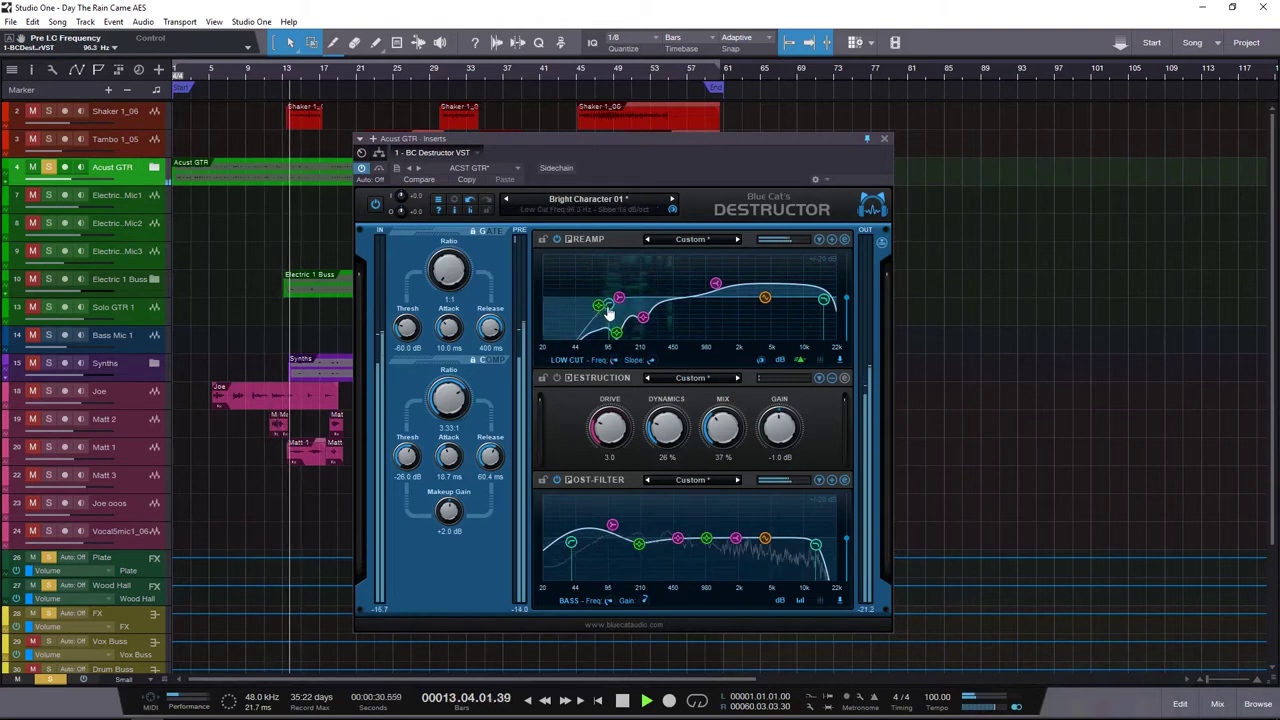
# Stop playback, select the Acust GTR event, and move the Destructor window up and left
pyautogui.press('space')
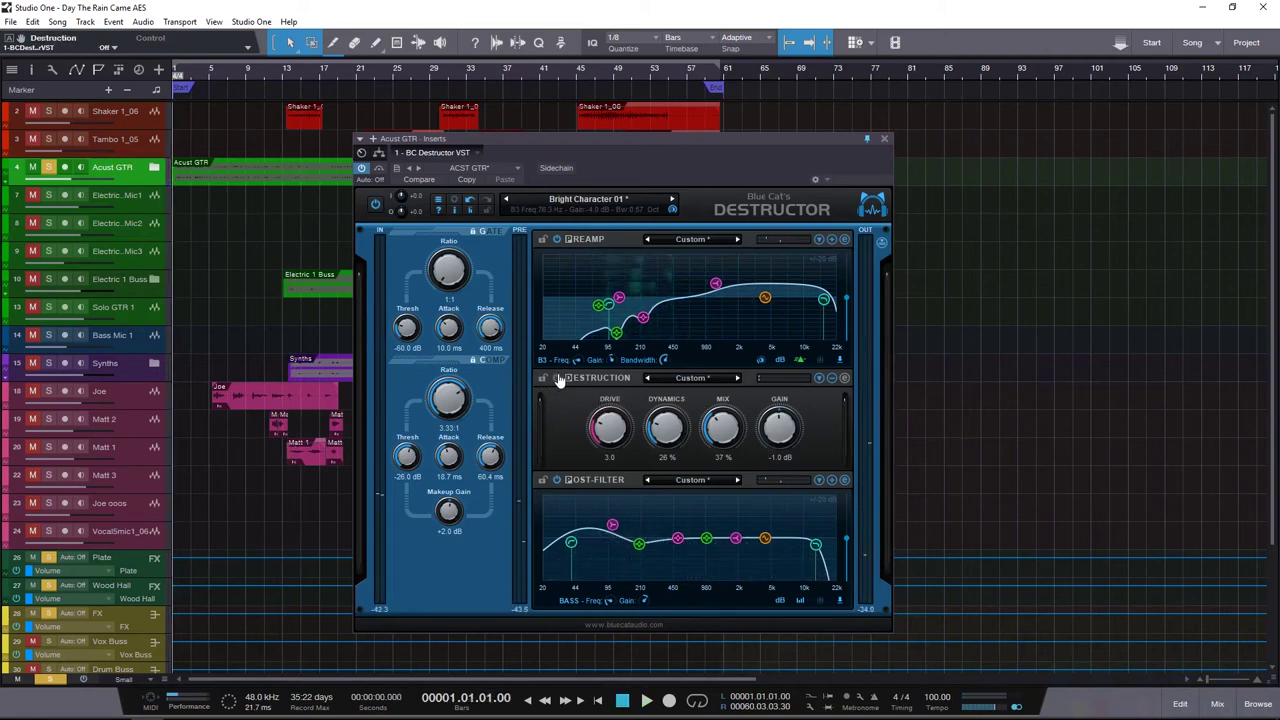
pyautogui.click(228, 178)
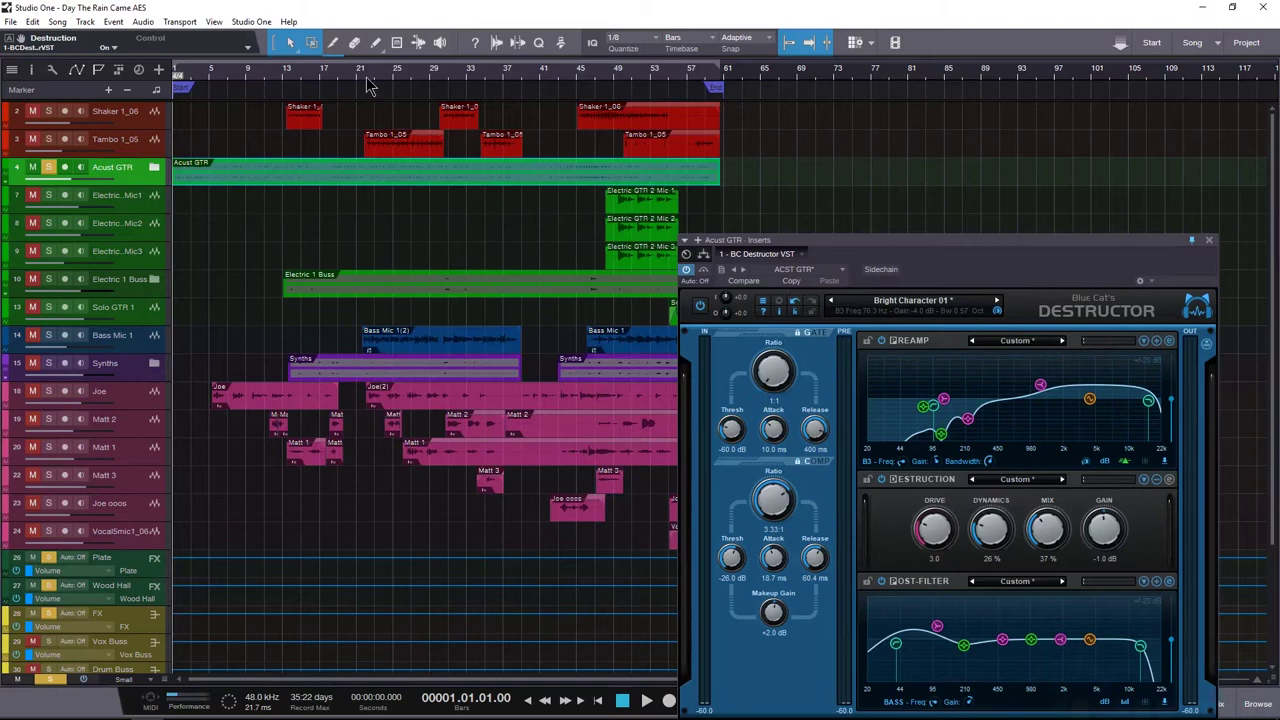
pyautogui.moveTo(872, 256); pyautogui.dragTo(808, 130)
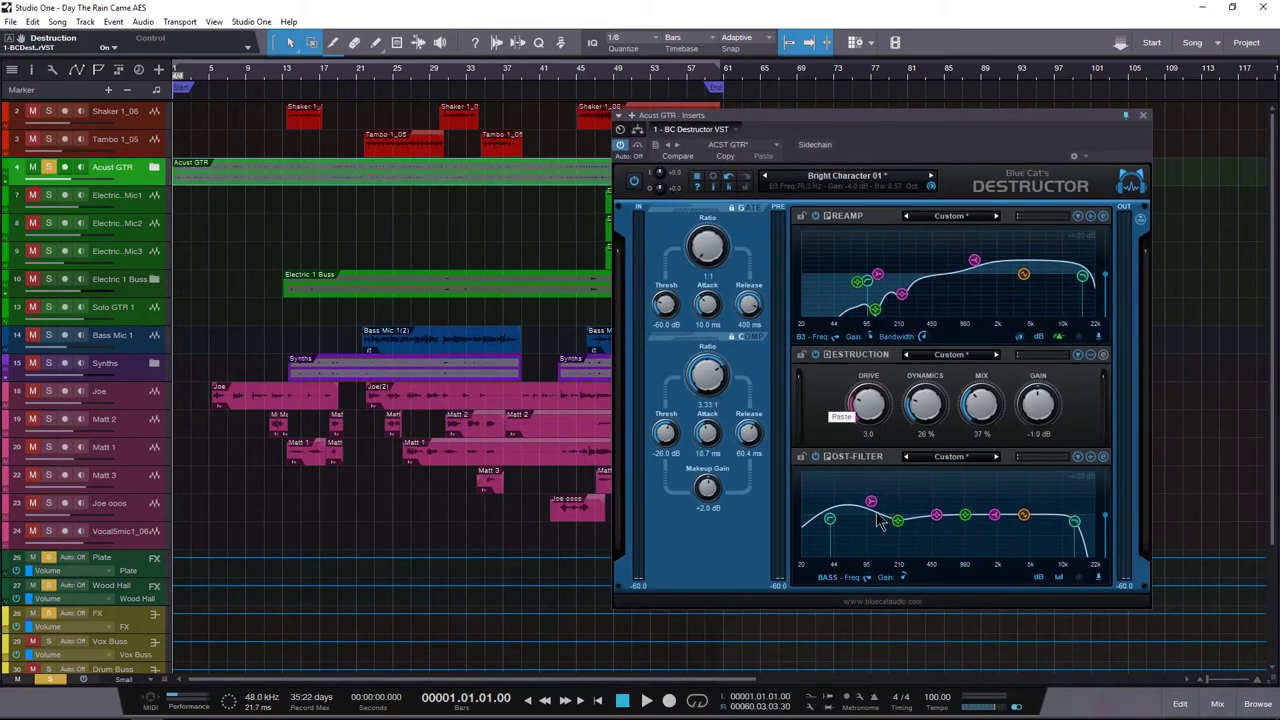
# Shift the Post-Filter low shelf to 150 Hz, raise drive to 3.8, and lower the shelf gain
pyautogui.moveTo(873, 503); pyautogui.dragTo(887, 508)
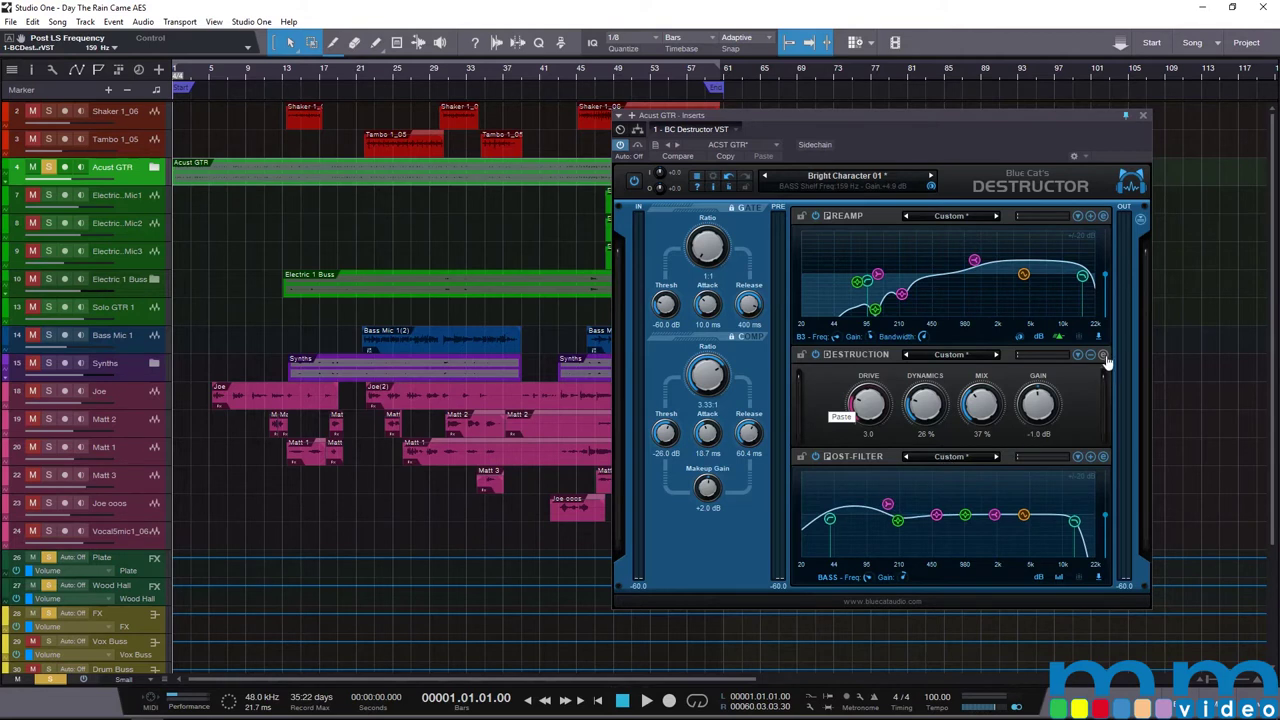
pyautogui.press('space')
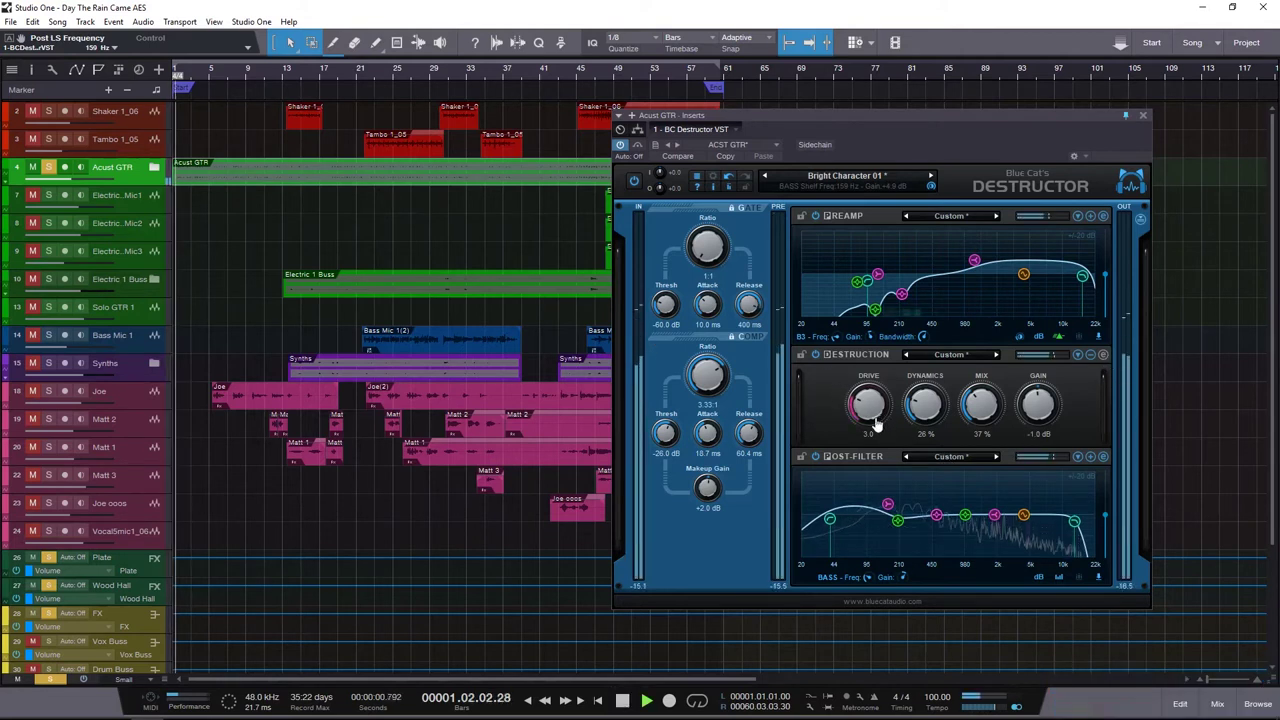
pyautogui.moveTo(870, 408); pyautogui.dragTo(909, 432)
pyautogui.moveTo(888, 503)
pyautogui.mouseDown()
pyautogui.moveTo(893, 519)
pyautogui.moveTo(898, 510)
pyautogui.moveTo(841, 528)
pyautogui.moveTo(872, 530)
pyautogui.moveTo(870, 487)
pyautogui.moveTo(870, 540)
pyautogui.moveTo(898, 491)
pyautogui.mouseUp()
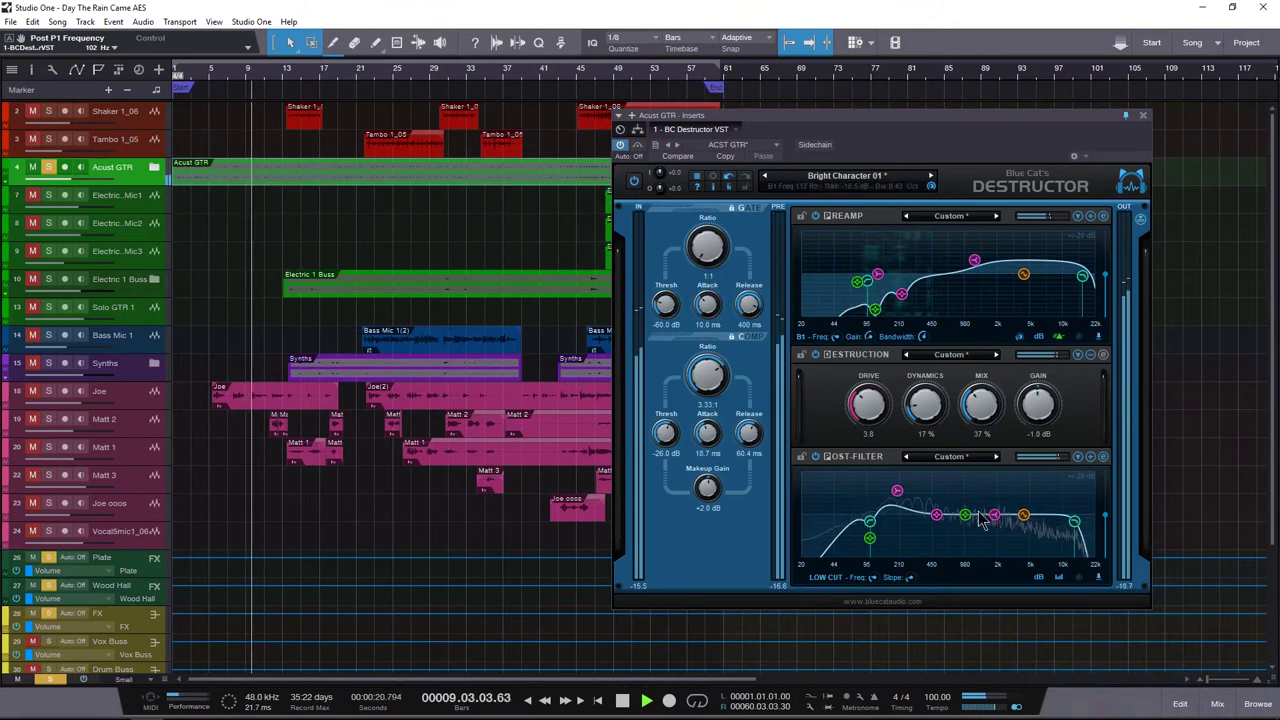
# Cut the Post-Filter around 1 kHz, boost near 316 Hz, and drop Destruction gain to -4.0 dB
pyautogui.moveTo(966, 506); pyautogui.dragTo(1013, 513)
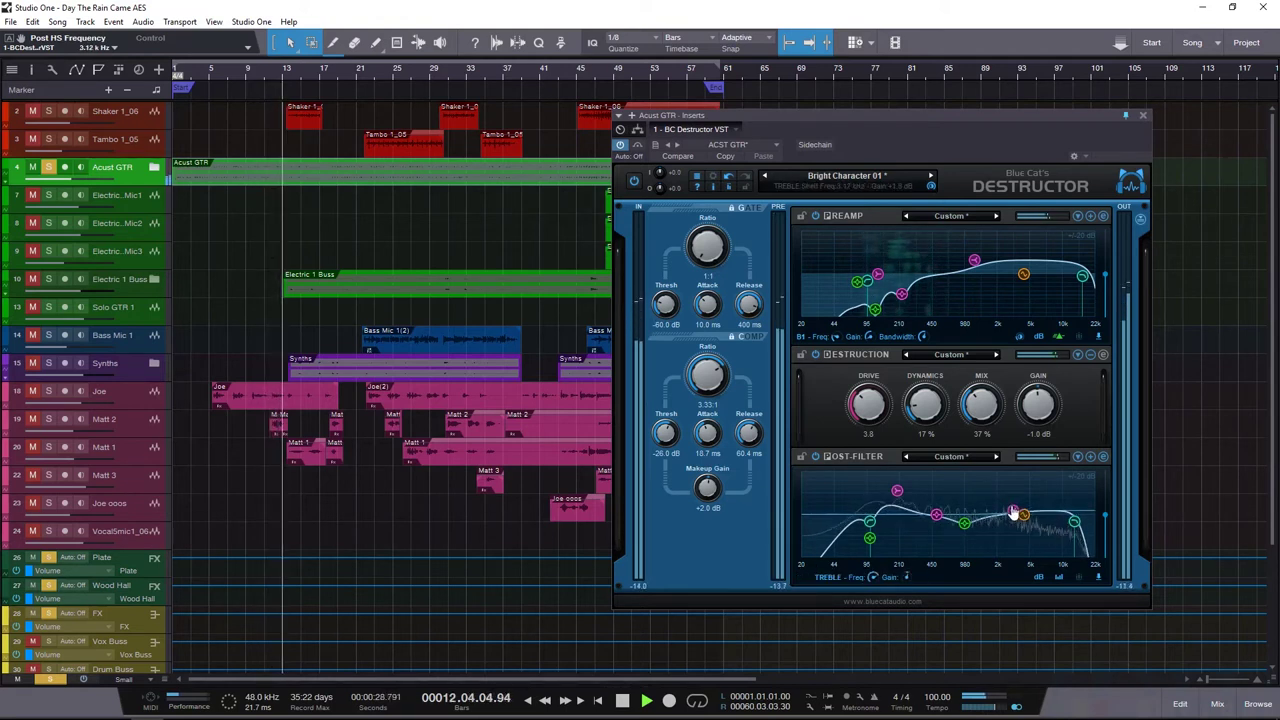
pyautogui.moveTo(936, 514)
pyautogui.mouseDown()
pyautogui.moveTo(938, 497)
pyautogui.moveTo(931, 513)
pyautogui.mouseUp()
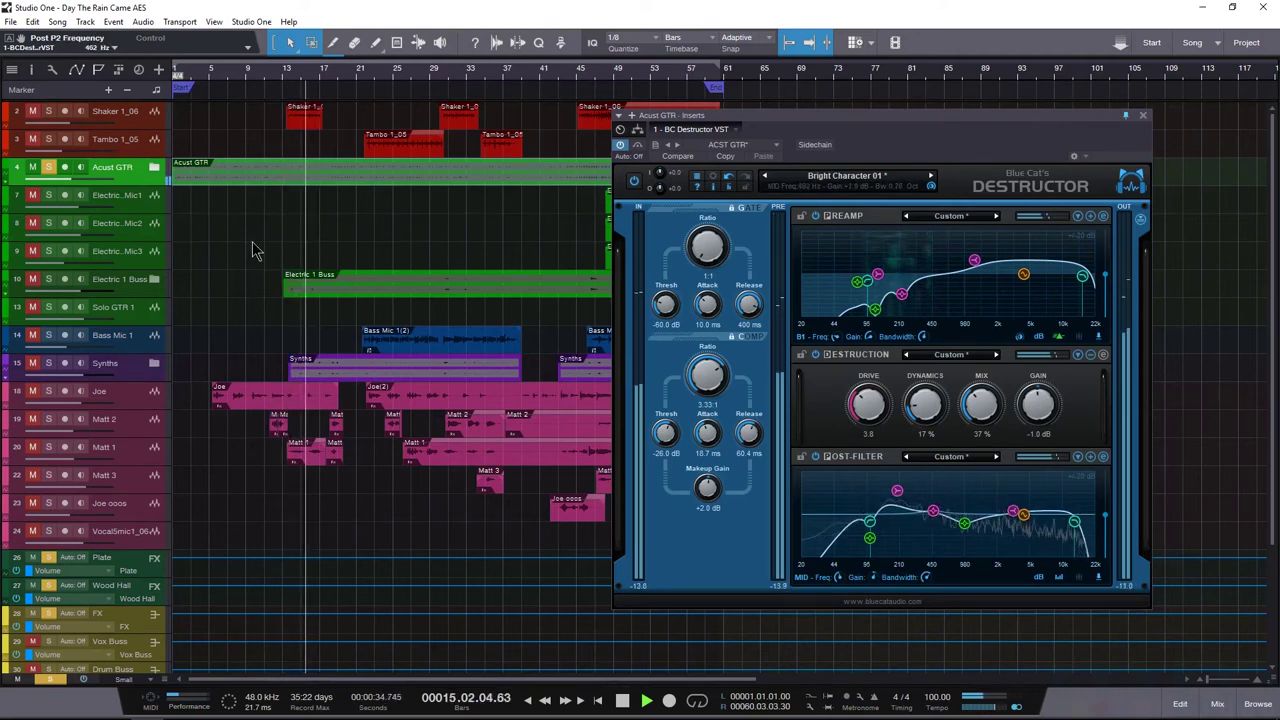
pyautogui.press('space')
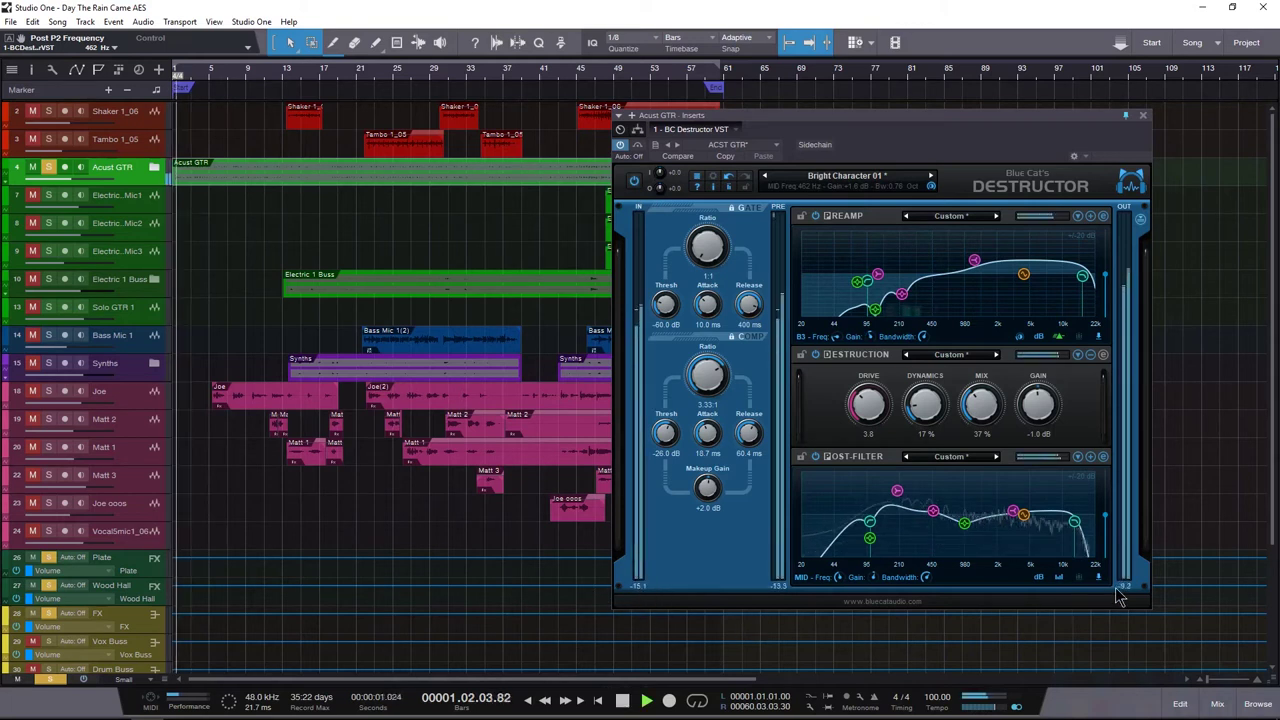
pyautogui.moveTo(1047, 400); pyautogui.dragTo(1040, 408)
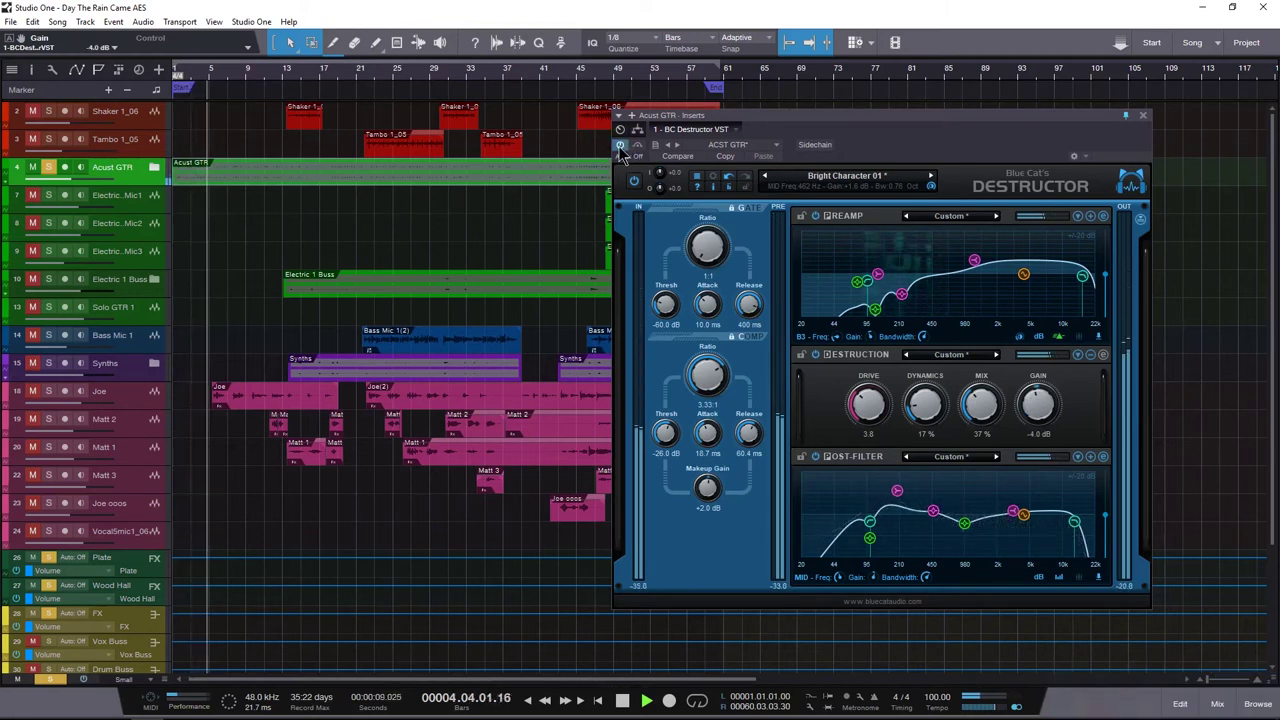
# Play from the Joe clip's start and compare the guitar with Destructor bypassed, then re-enabled
pyautogui.press('space')
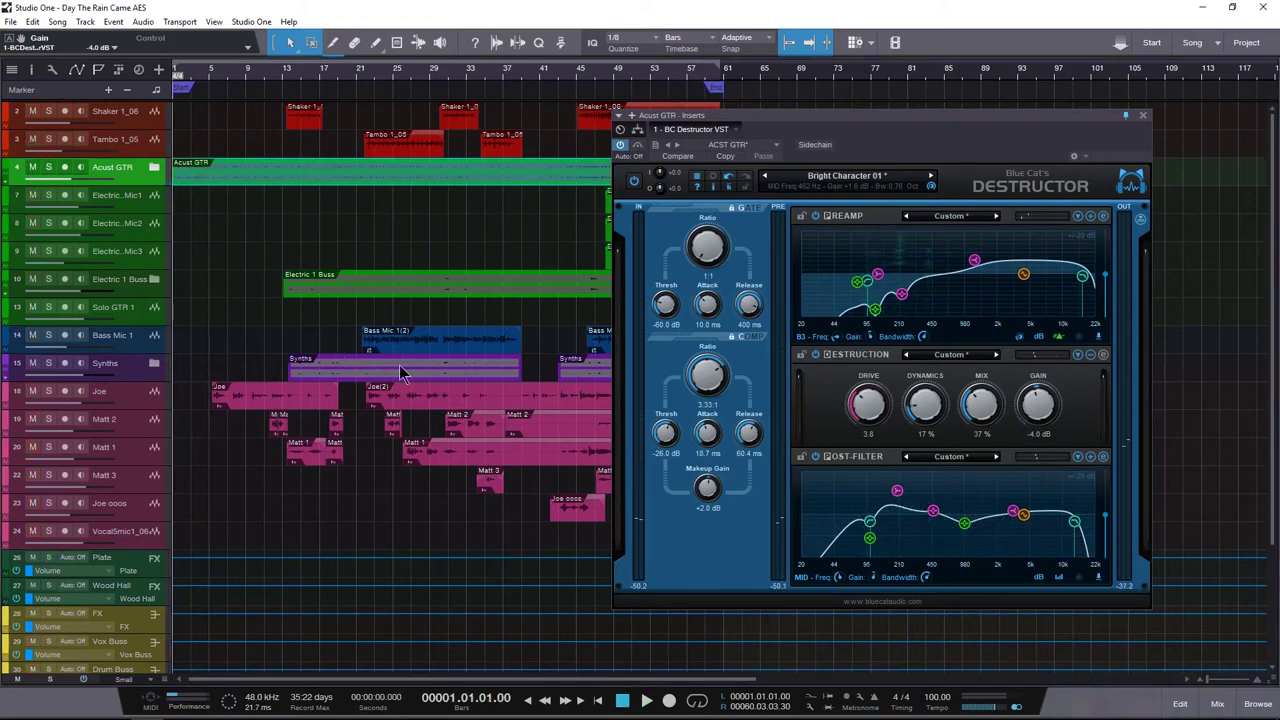
pyautogui.click(300, 396)
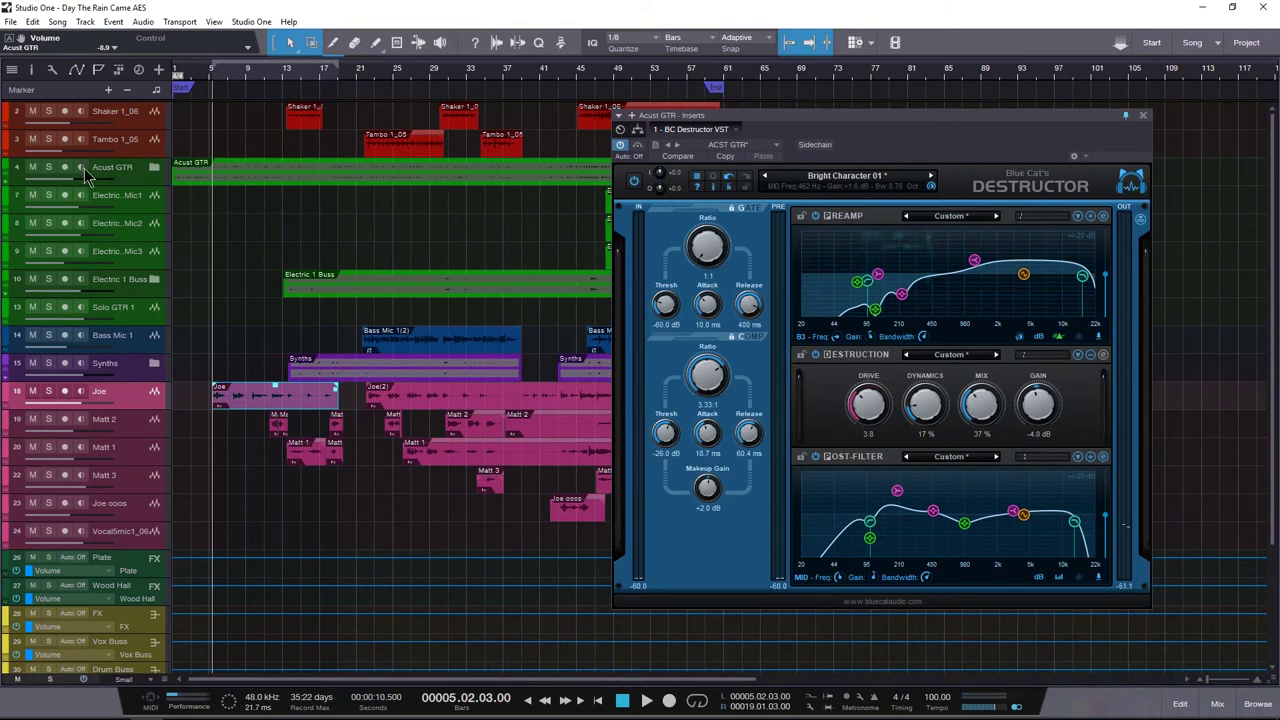
pyautogui.press('space')
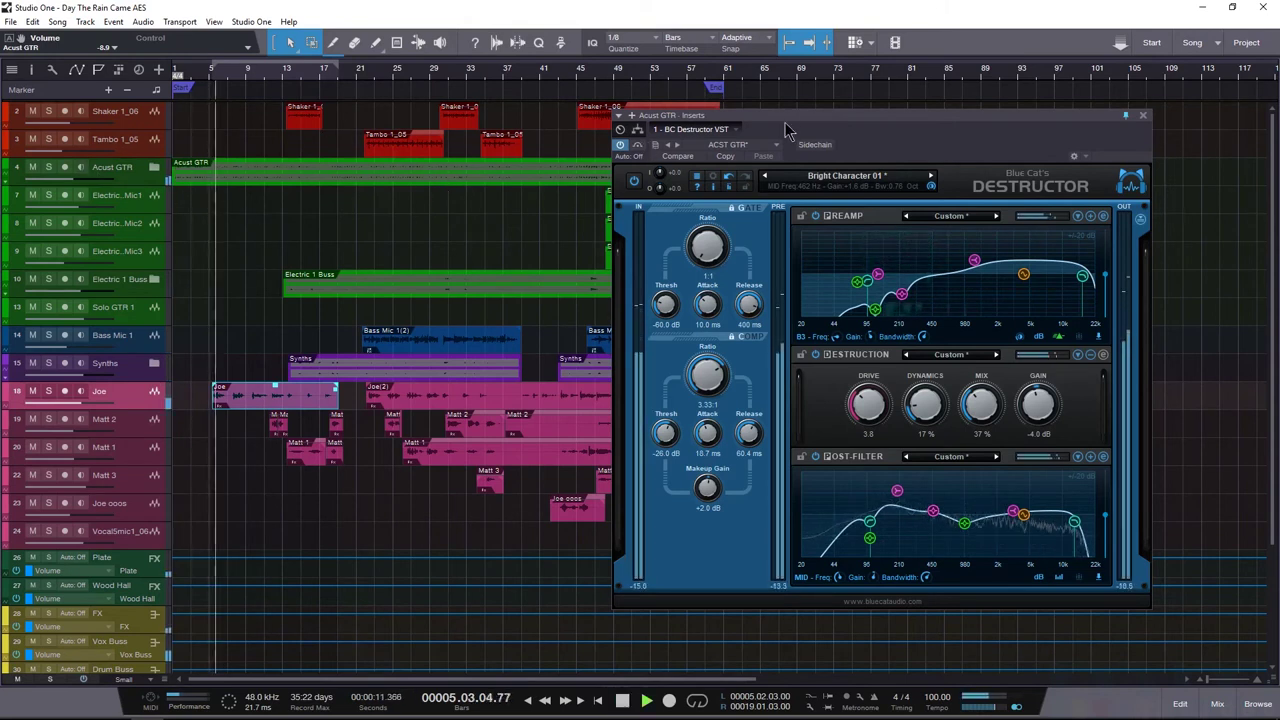
pyautogui.click(636, 184)
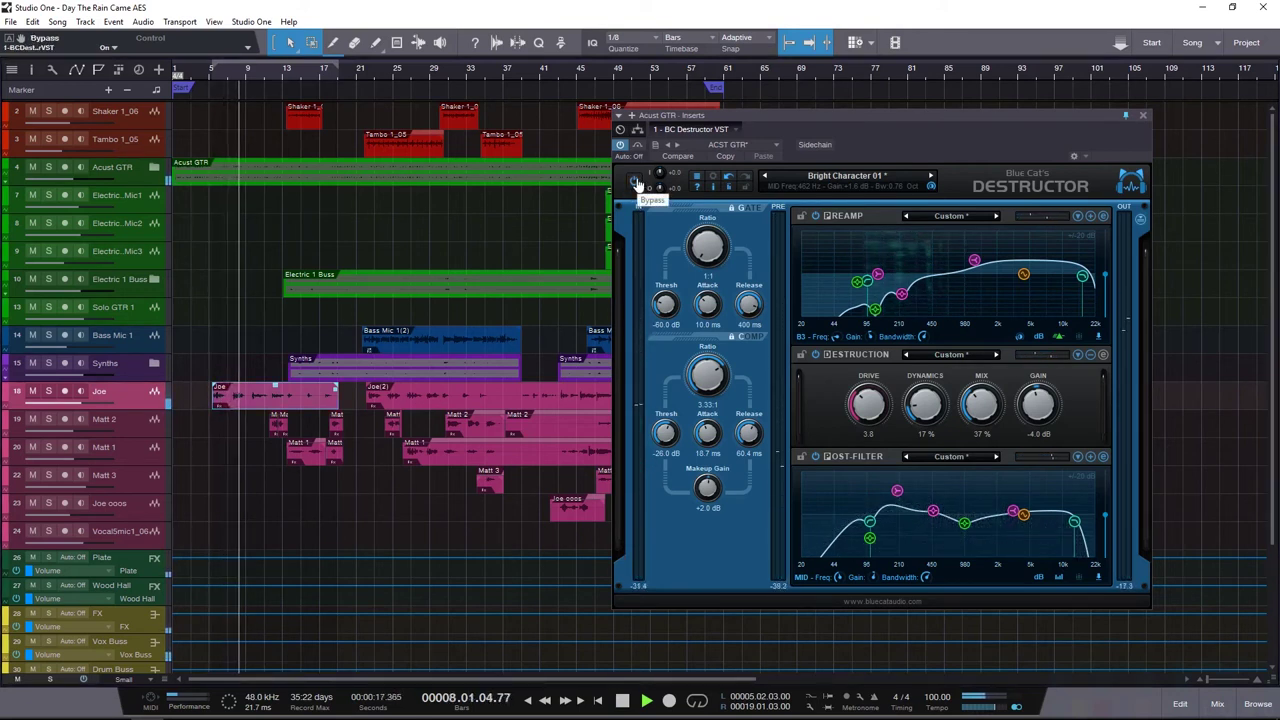
pyautogui.click(636, 184)
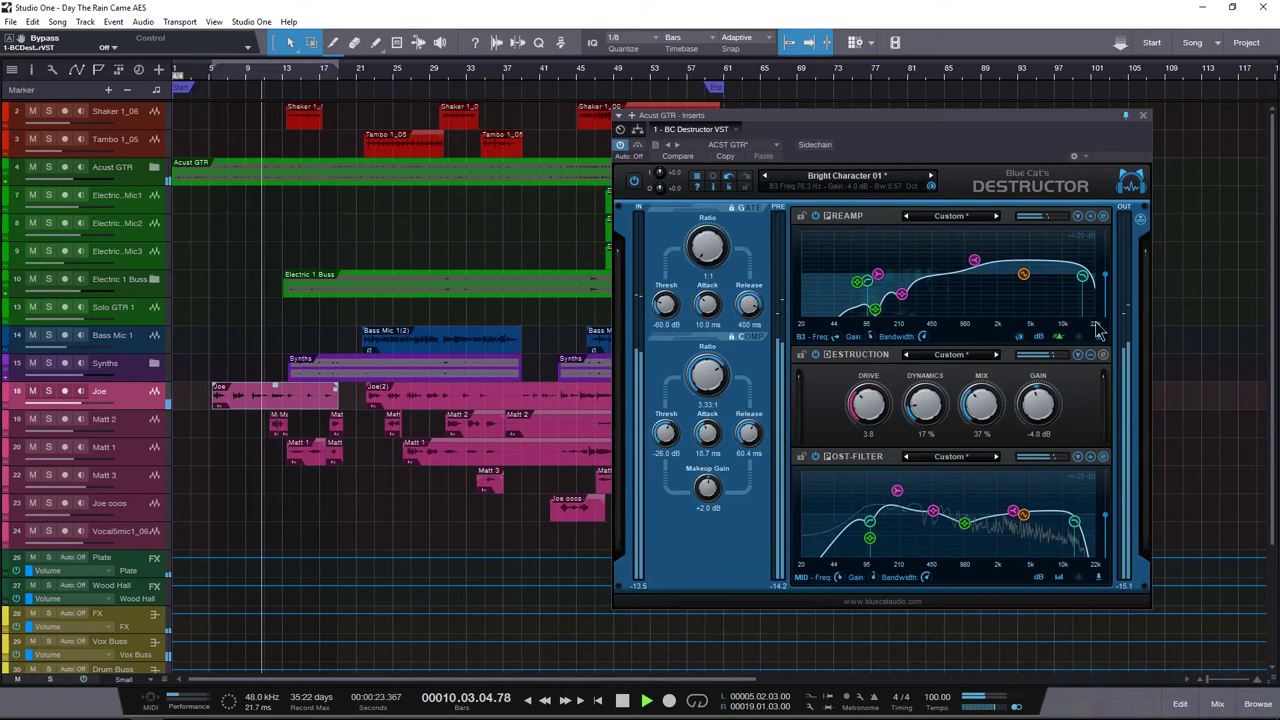
# Move the Preamp EQ first band to about 106 Hz, raise the low cut, and A/B with bypass
pyautogui.click(902, 292)
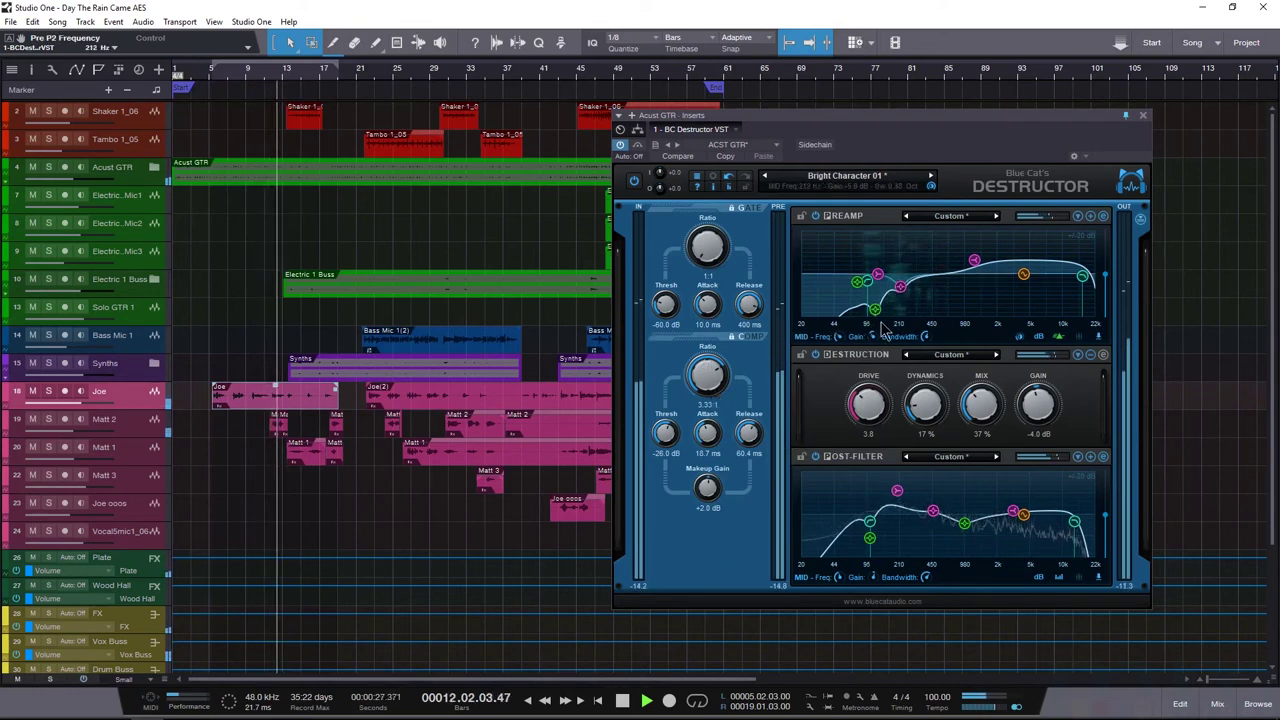
pyautogui.moveTo(880, 308); pyautogui.dragTo(876, 311)
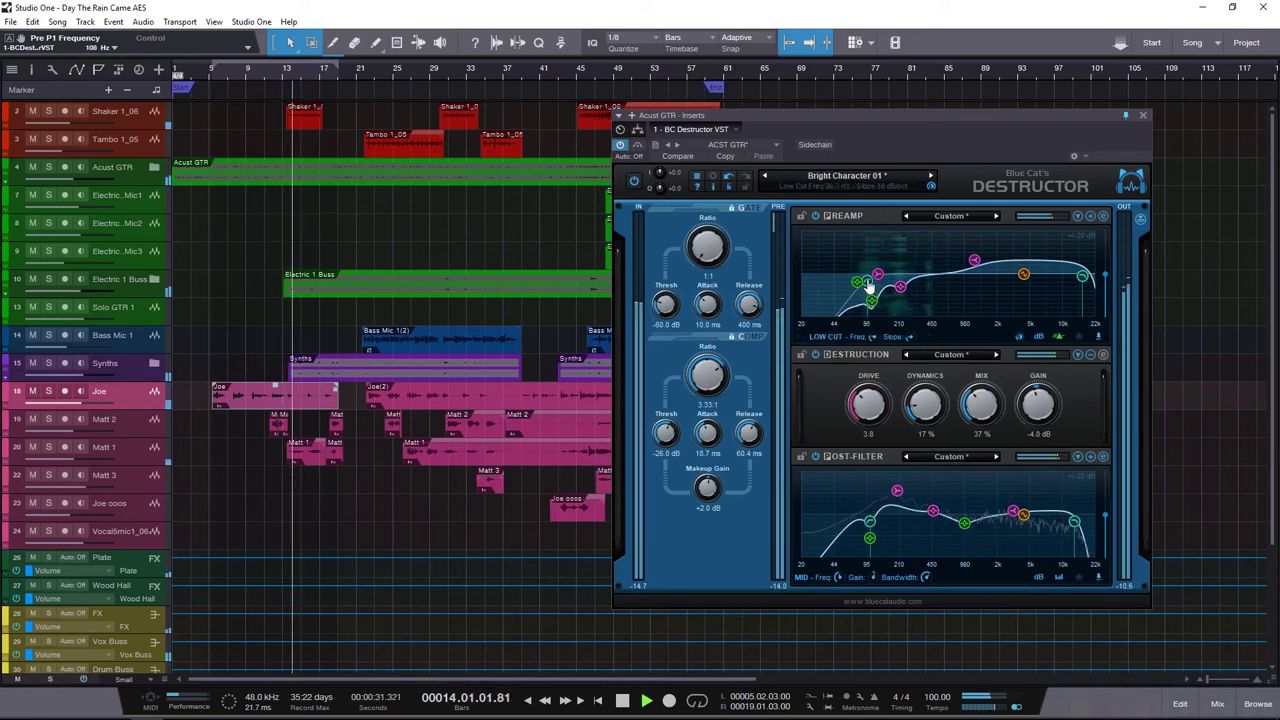
pyautogui.moveTo(860, 289); pyautogui.dragTo(862, 279)
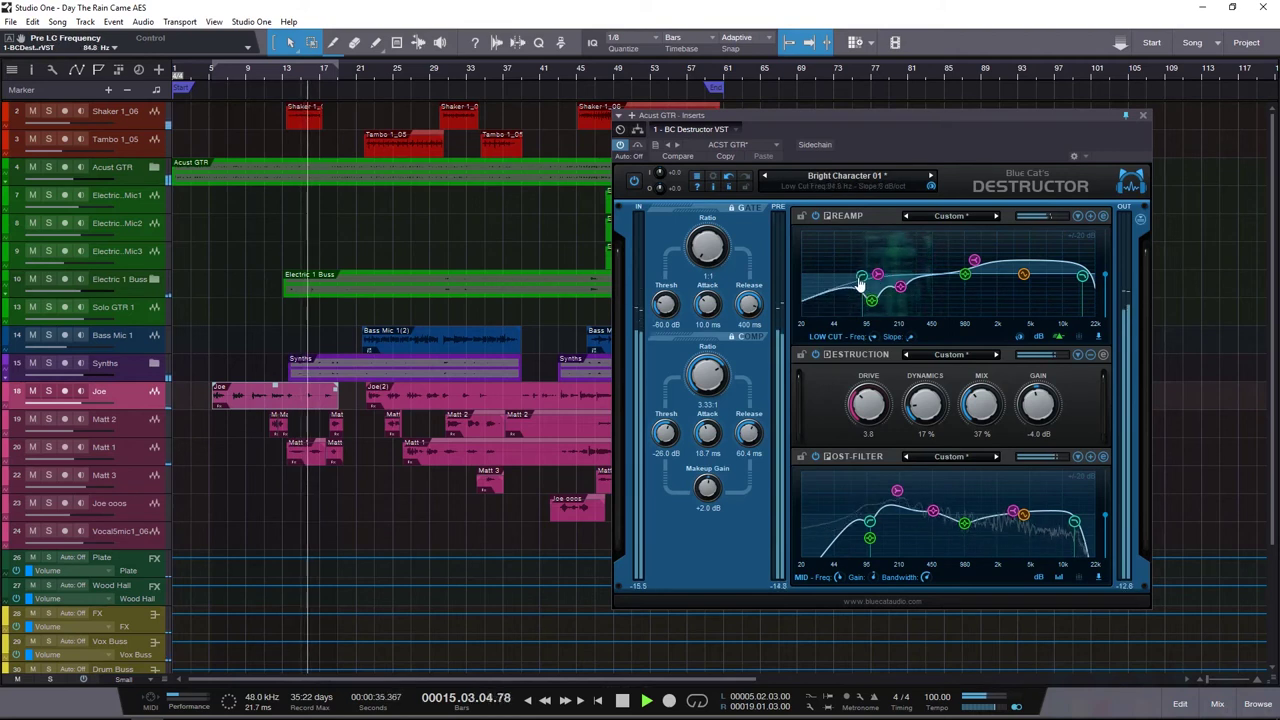
pyautogui.click(636, 183)
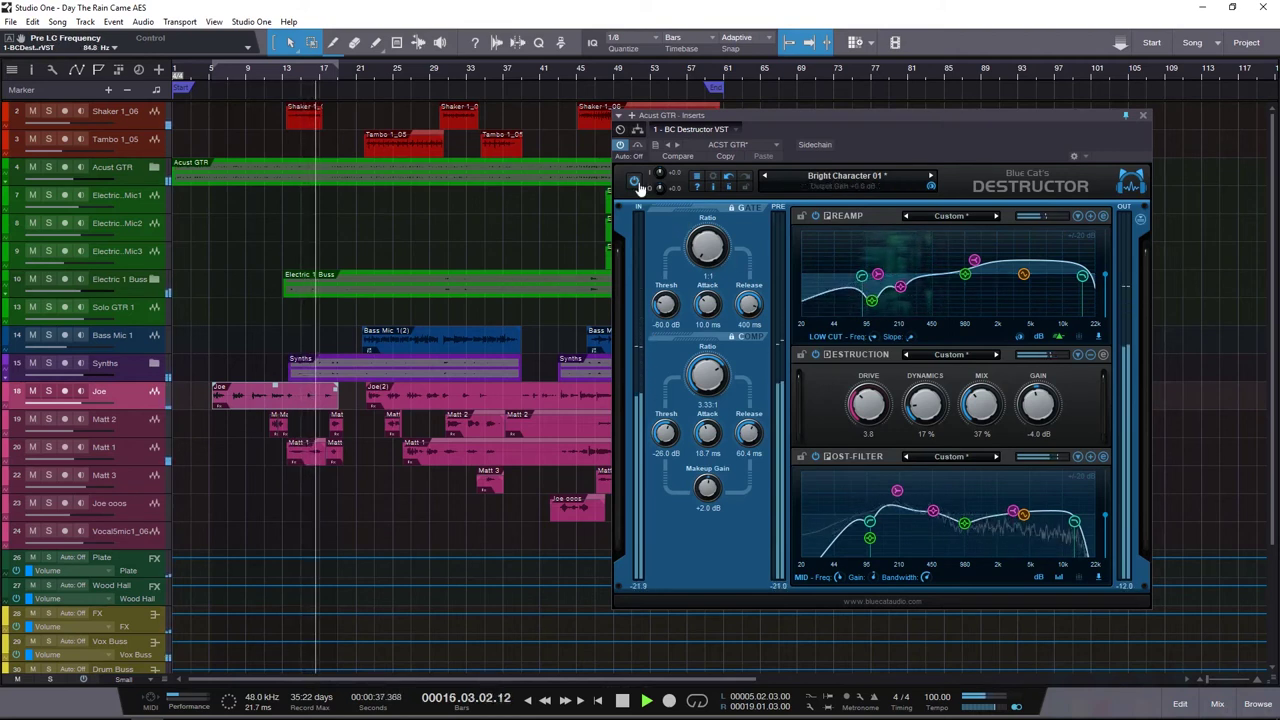
pyautogui.click(636, 183)
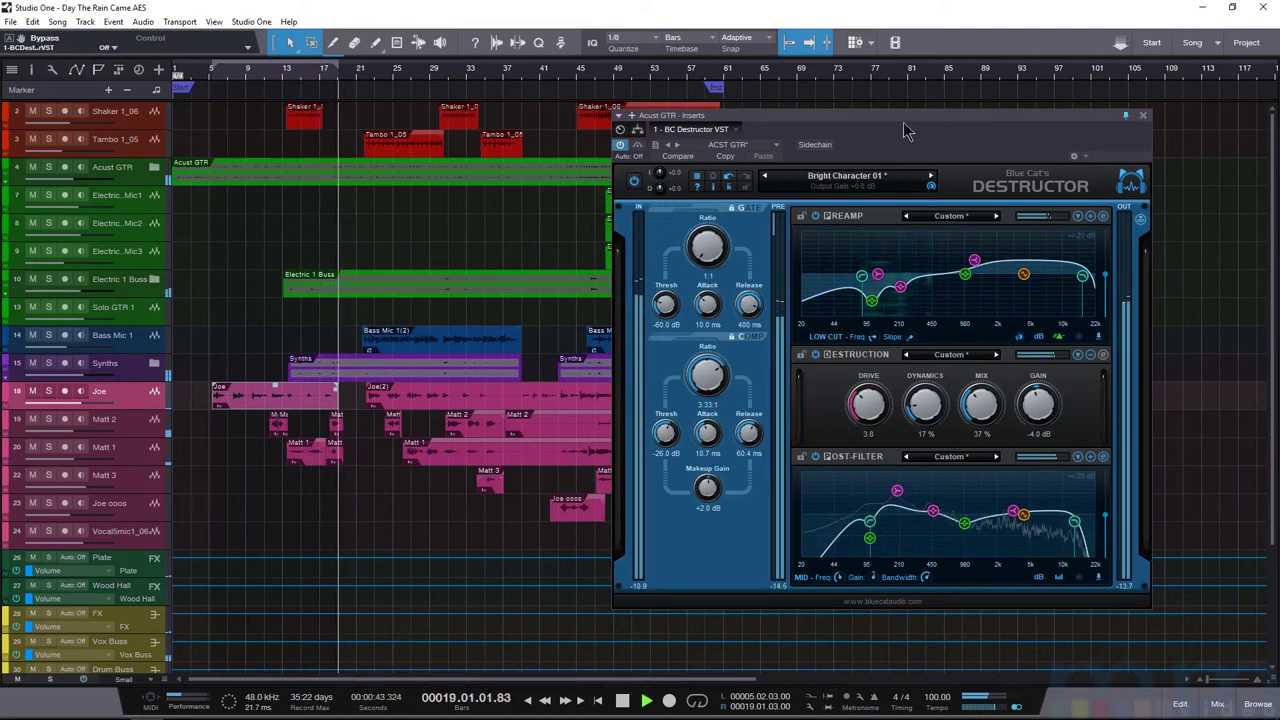
# Move the plugin window aside, stop playback, and open the Console scrolled to the Acust GTR channel
pyautogui.moveTo(952, 122); pyautogui.dragTo(876, 106)
pyautogui.press('space')
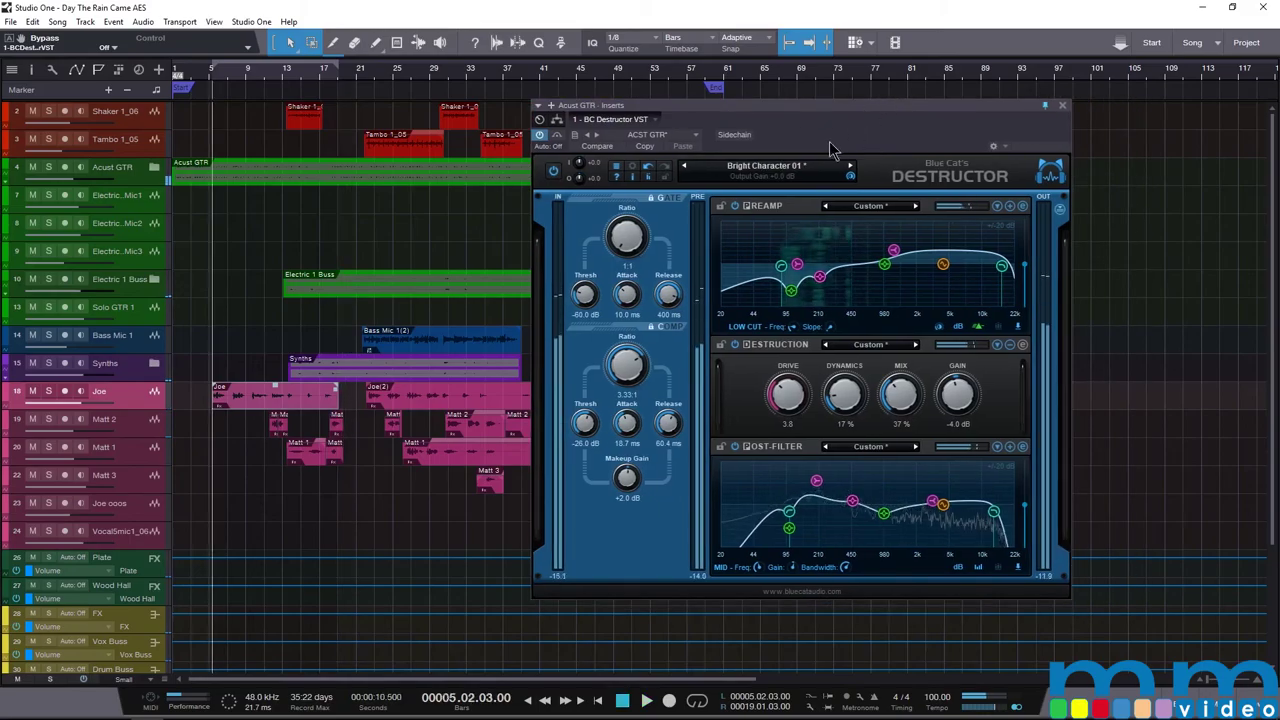
pyautogui.press('F3')
pyautogui.hscroll(3, 995, 110)
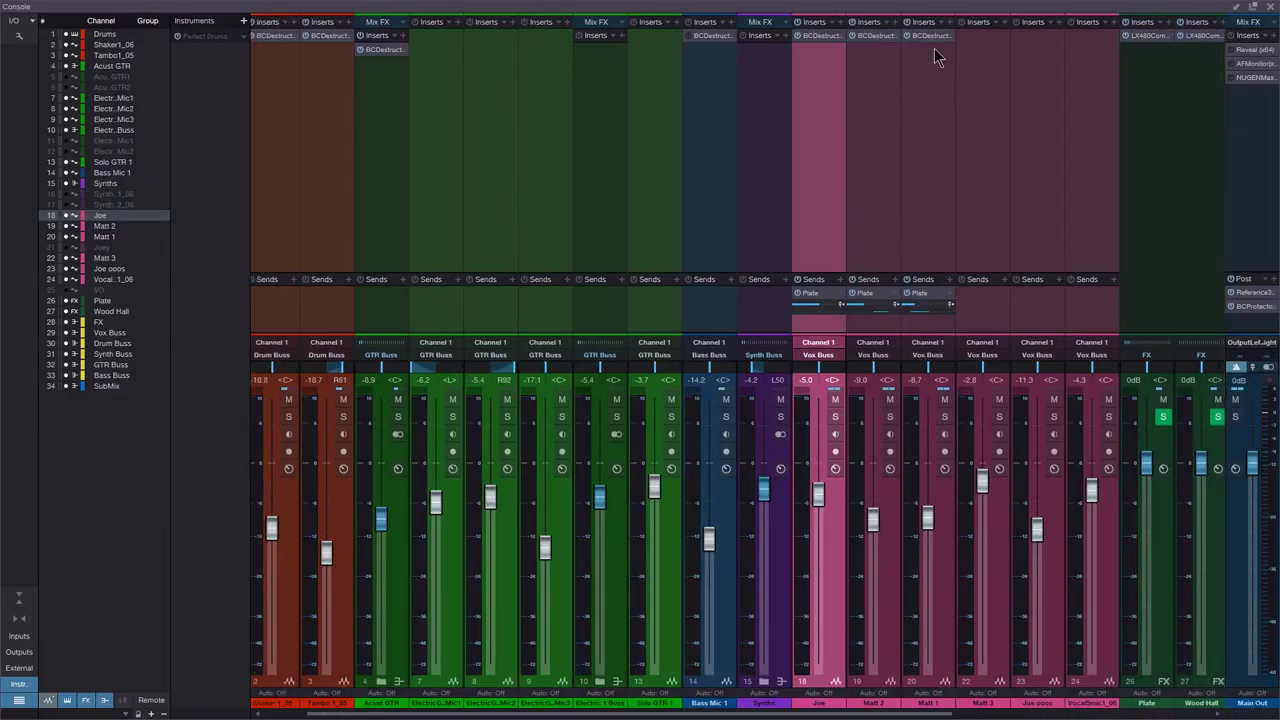
pyautogui.moveTo(860, 714); pyautogui.dragTo(815, 716)
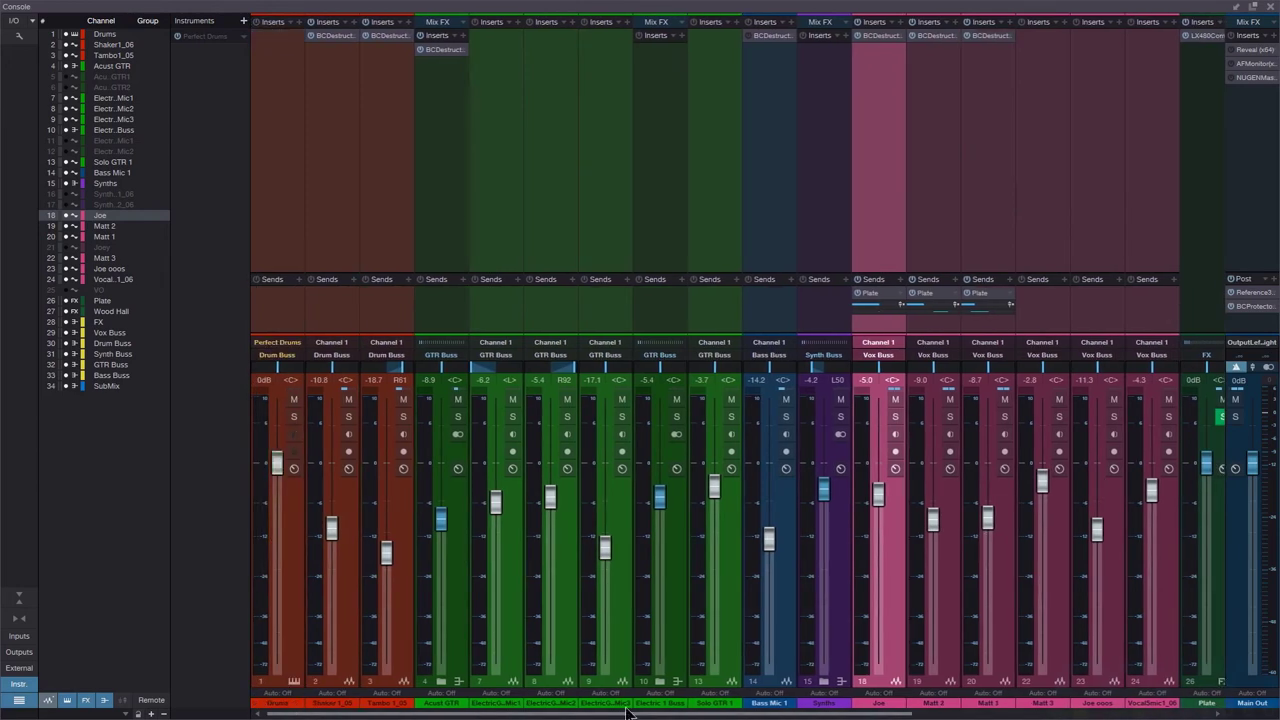
# Add a Wood Hall send to the Acust GTR channel and play to hear the reverb
pyautogui.click(462, 281)
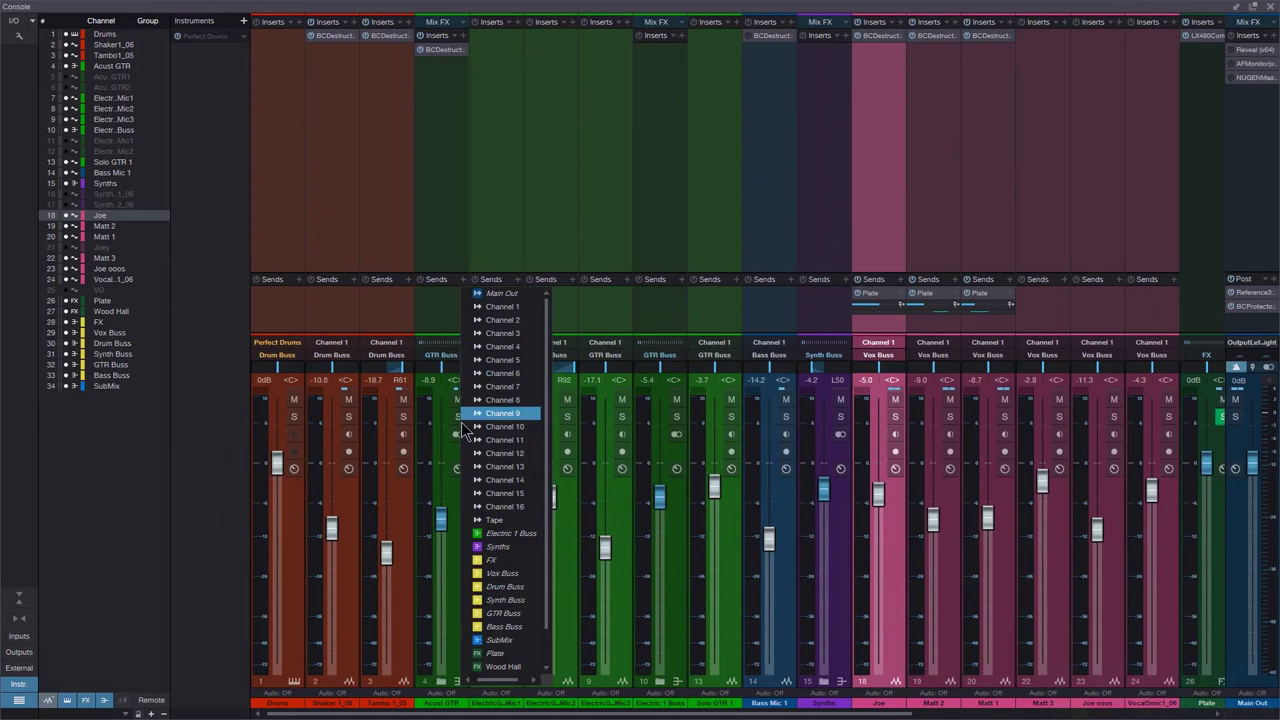
pyautogui.click(503, 627)
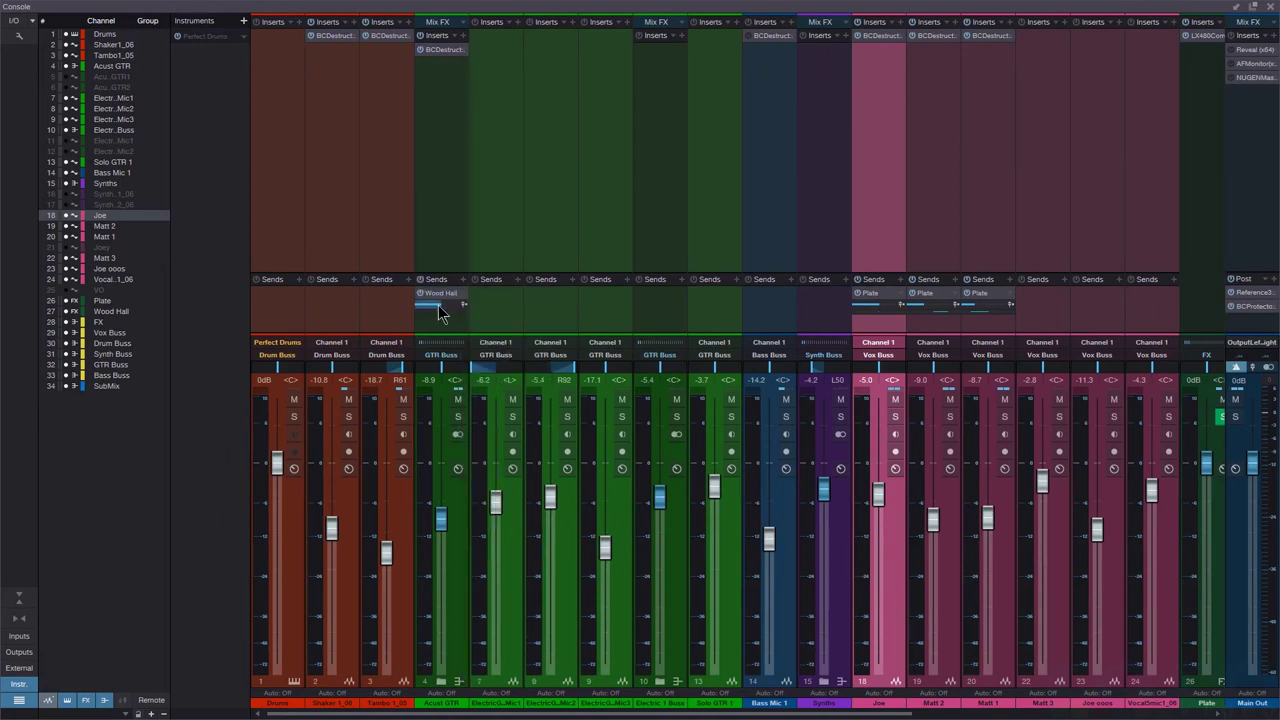
pyautogui.press('space')
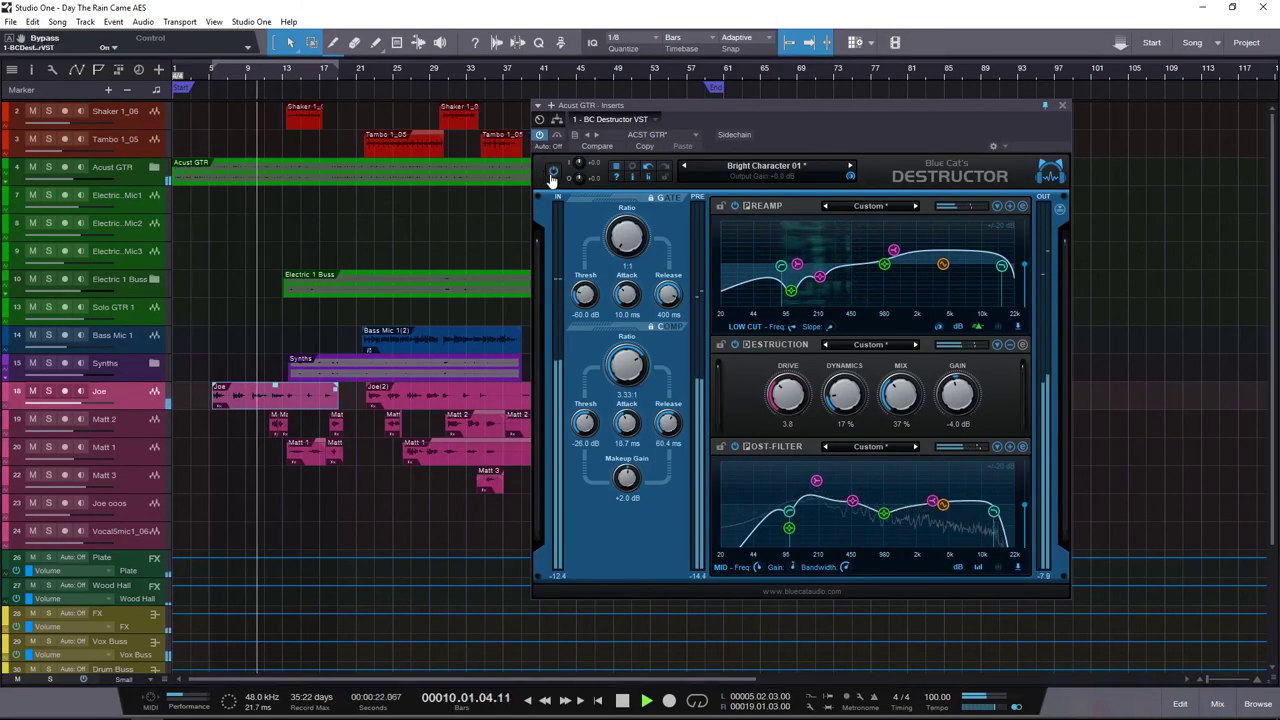
# A/B the guitar with Destructor bypassed, re-enable Destructor, and stop playback back at bar 5
pyautogui.click(553, 172)
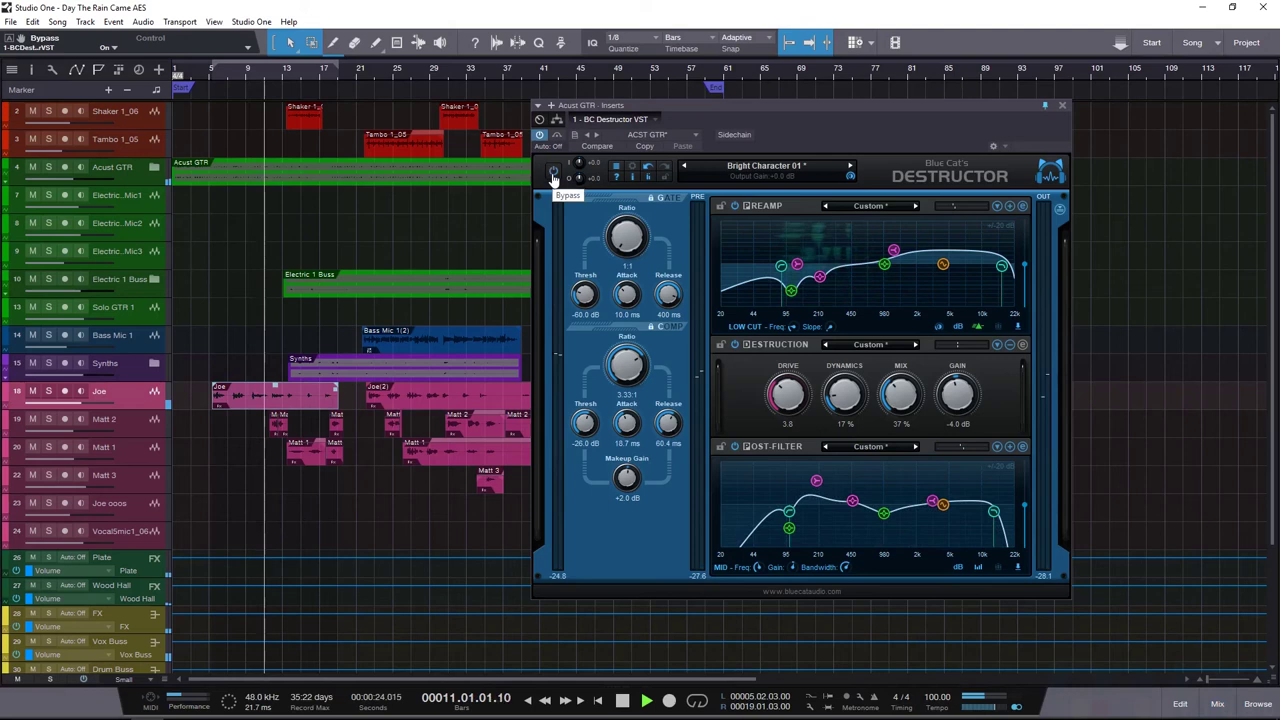
pyautogui.click(553, 172)
pyautogui.press('space')
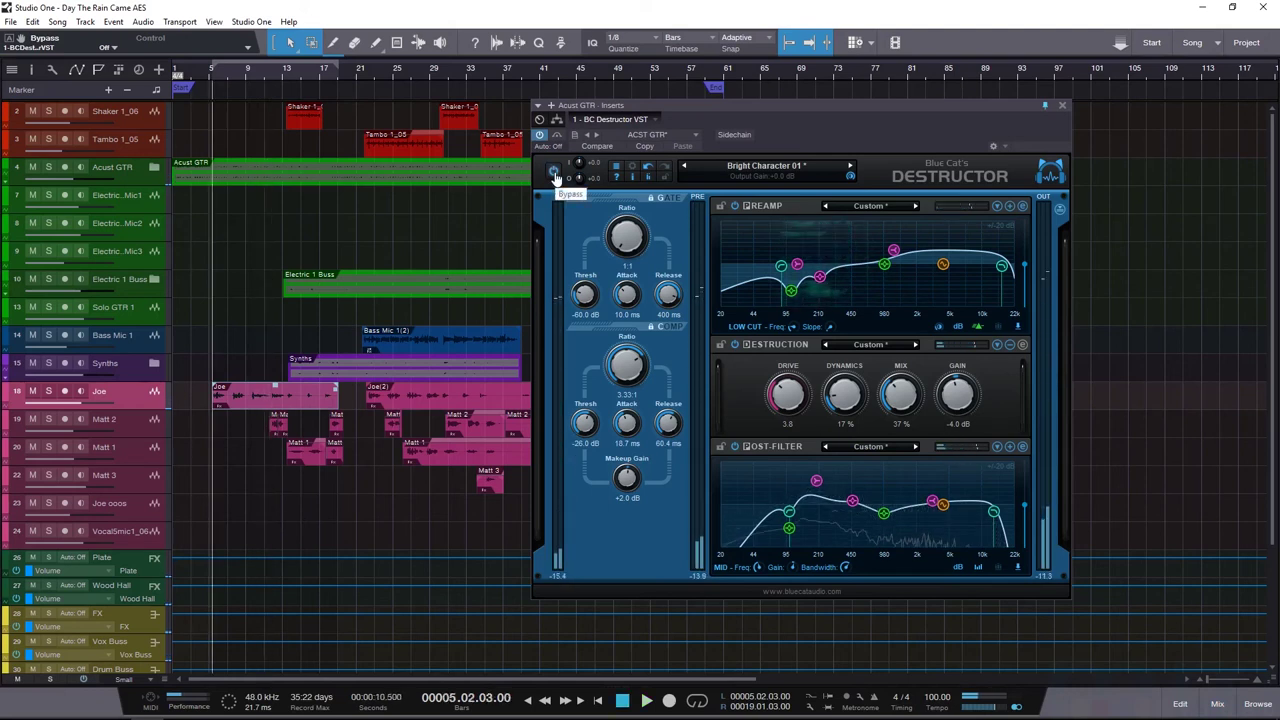